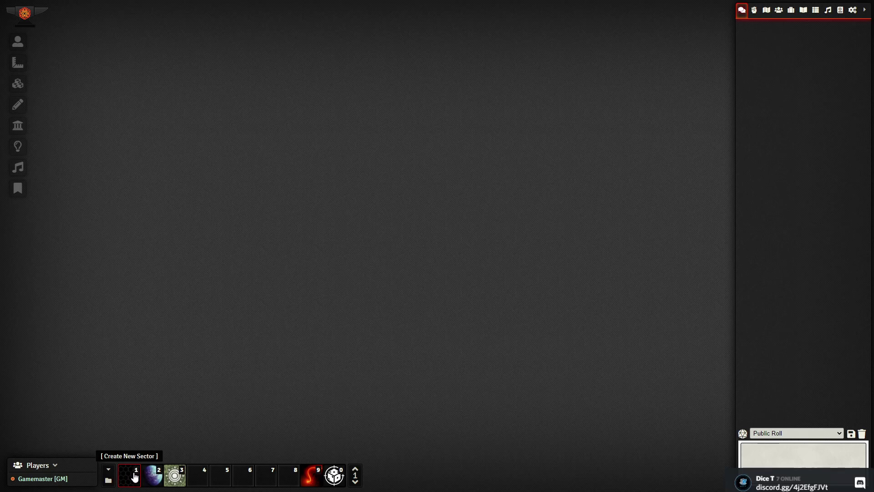
# - Create a new sector and view its Sector Dossier entry in the Forgotten Cortana journal folder
pyautogui.click(135, 476)
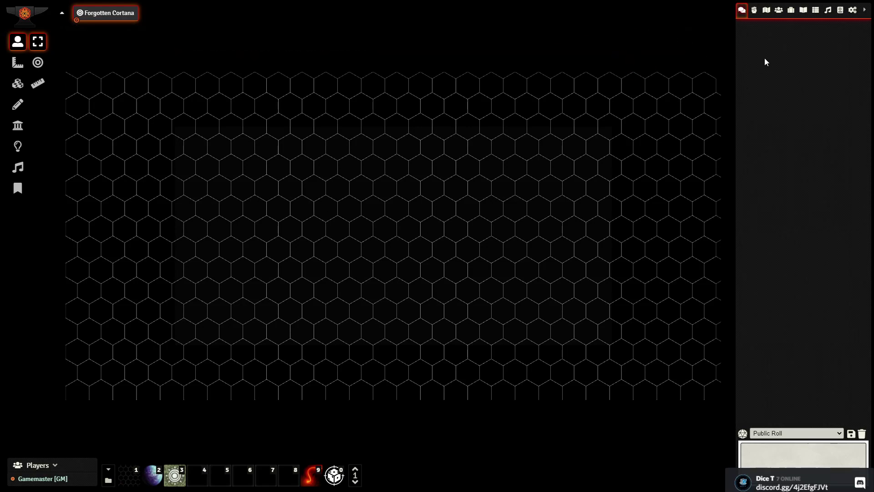
pyautogui.click(803, 10)
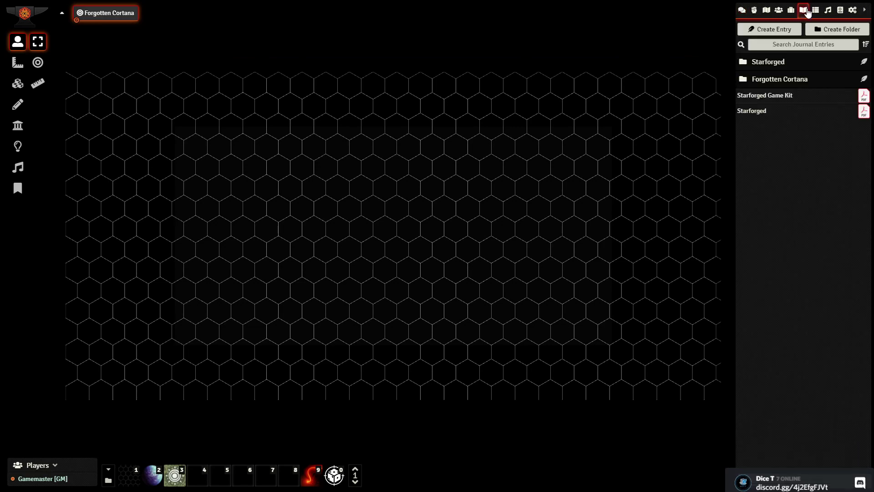
pyautogui.click(785, 80)
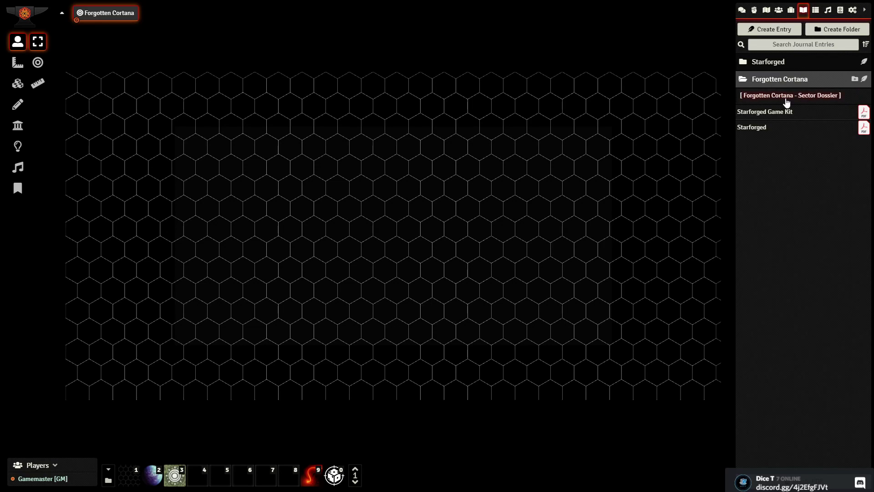
pyautogui.click(788, 96)
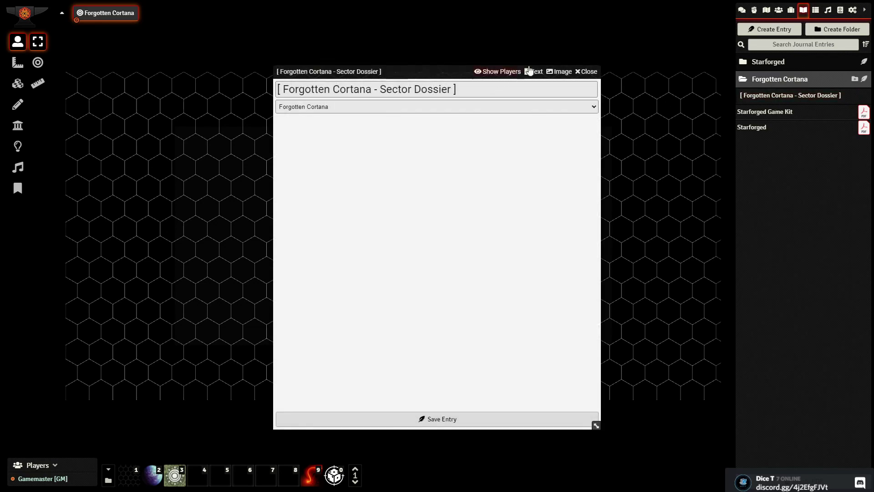
pyautogui.click(578, 72)
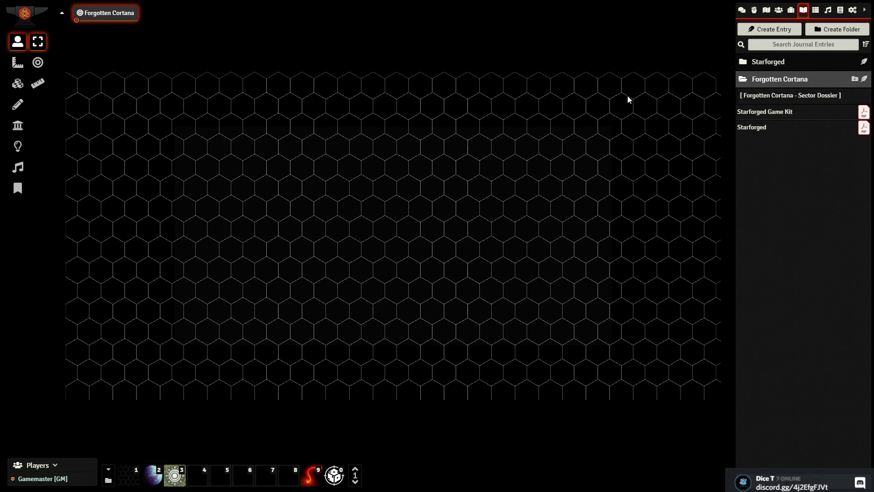
# - Generate a planet and move its map note off the grid's west edge to the center of the nearest full hex
pyautogui.click(742, 9)
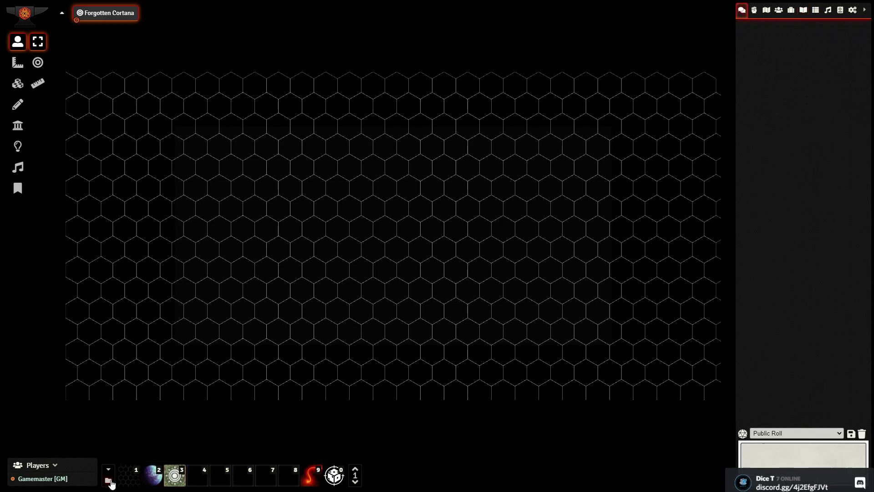
pyautogui.click(155, 483)
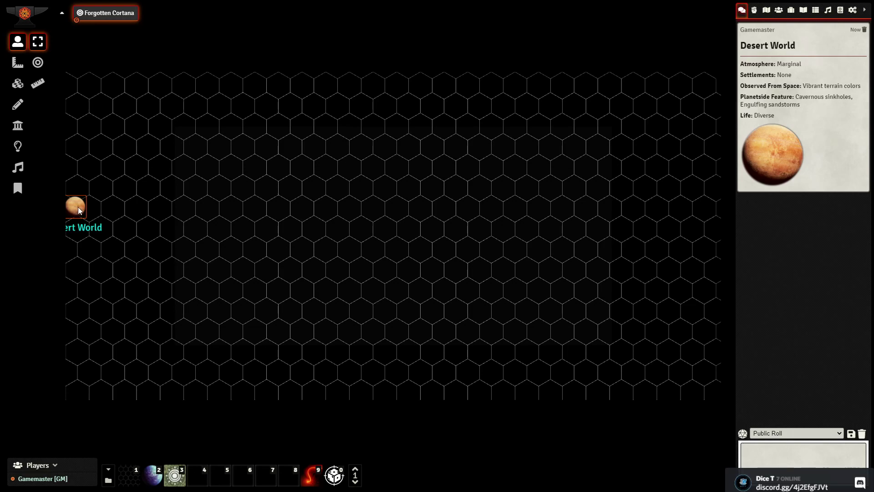
pyautogui.moveTo(78, 206); pyautogui.dragTo(97, 197)
pyautogui.click(15, 194)
pyautogui.moveTo(99, 192); pyautogui.dragTo(89, 216)
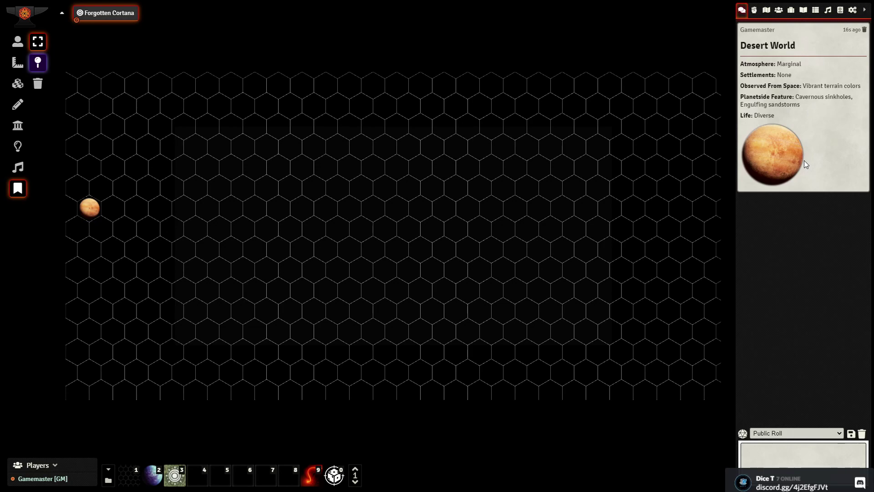
# - Review the Desert World entry from its map note in a smaller window and check its listing in the sector's journal folder
pyautogui.doubleClick(86, 206)
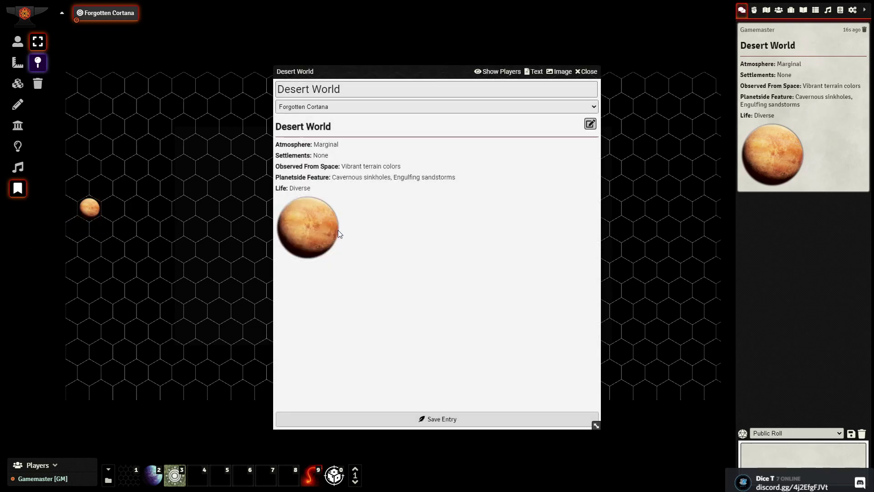
pyautogui.moveTo(596, 424); pyautogui.dragTo(471, 345)
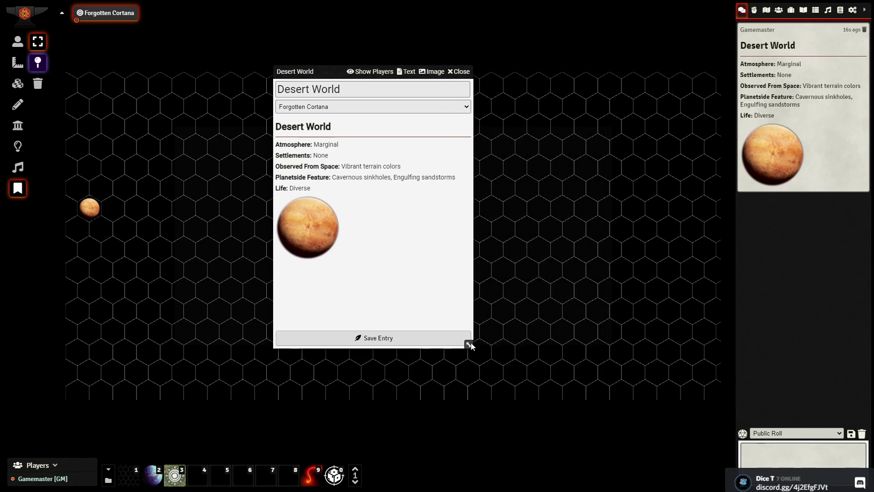
pyautogui.click(459, 72)
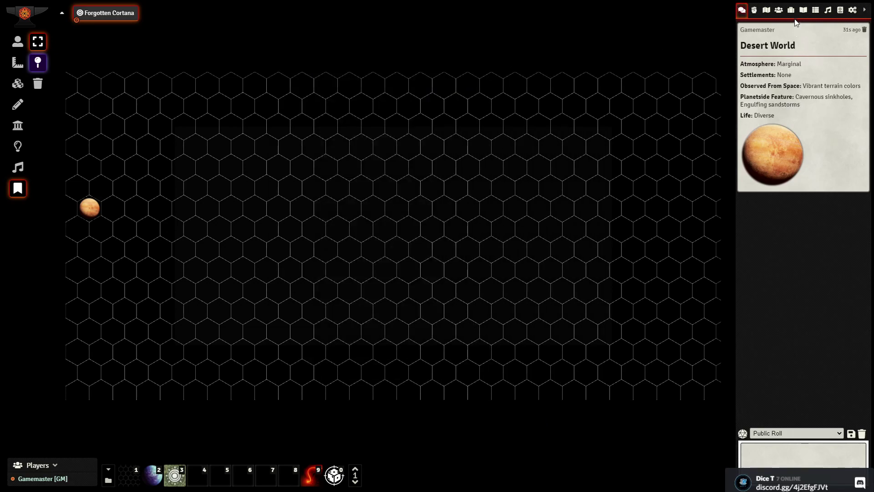
pyautogui.click(803, 9)
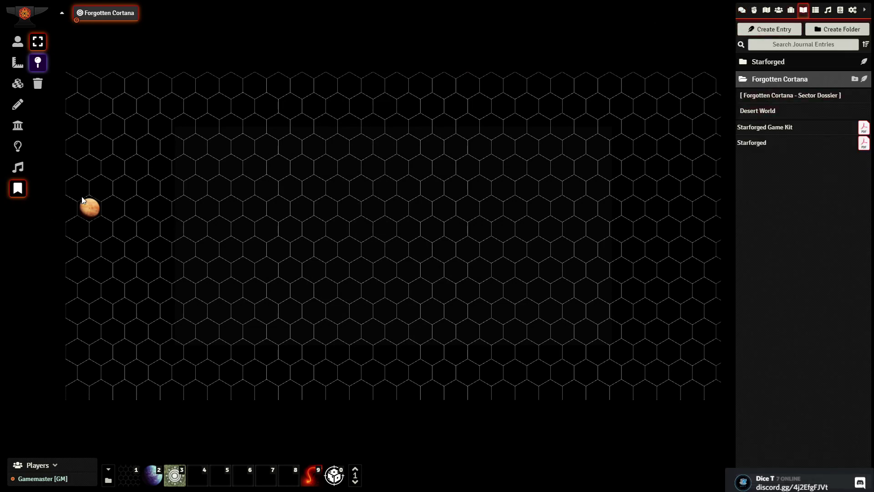
pyautogui.doubleClick(96, 212)
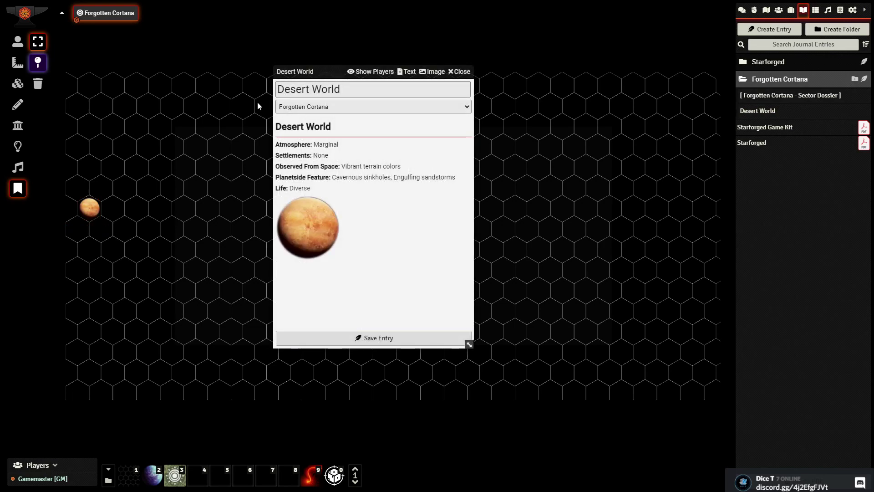
pyautogui.moveTo(326, 71); pyautogui.dragTo(401, 103)
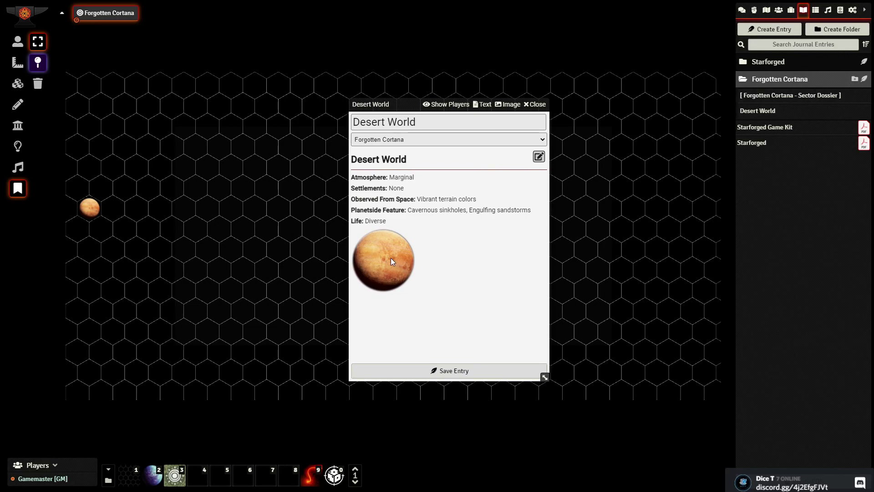
pyautogui.click(537, 105)
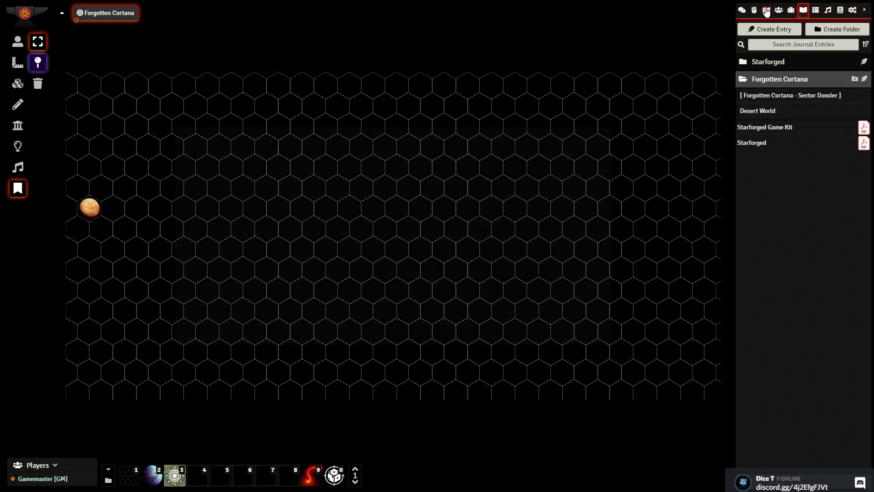
# - Generate two more planets, nudging the Furnace World east and the Grave World north to hex centers
pyautogui.click(742, 11)
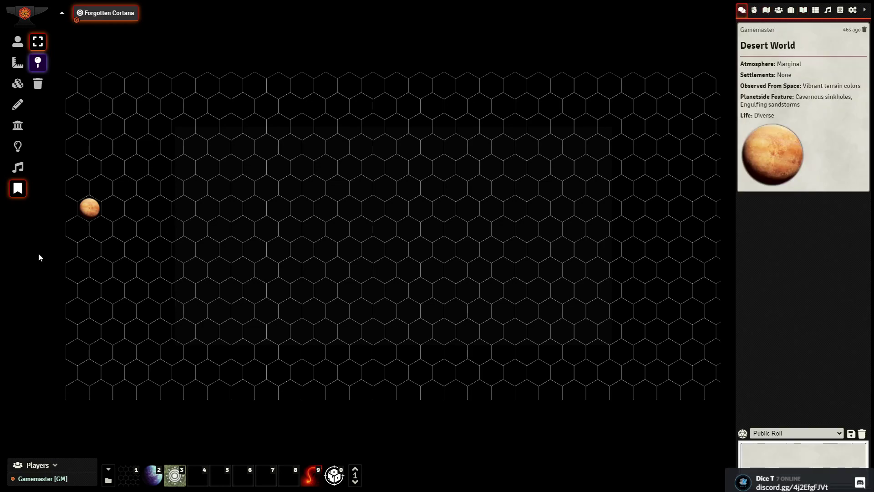
pyautogui.click(155, 478)
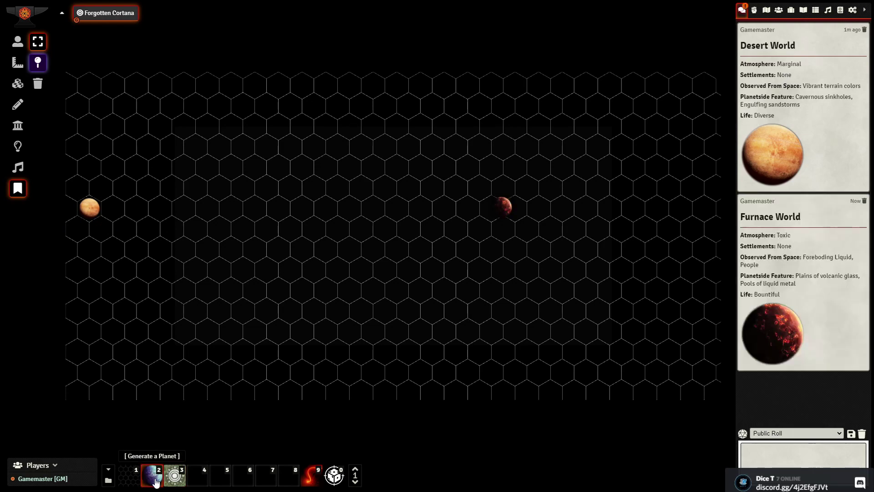
pyautogui.moveTo(501, 211); pyautogui.dragTo(512, 210)
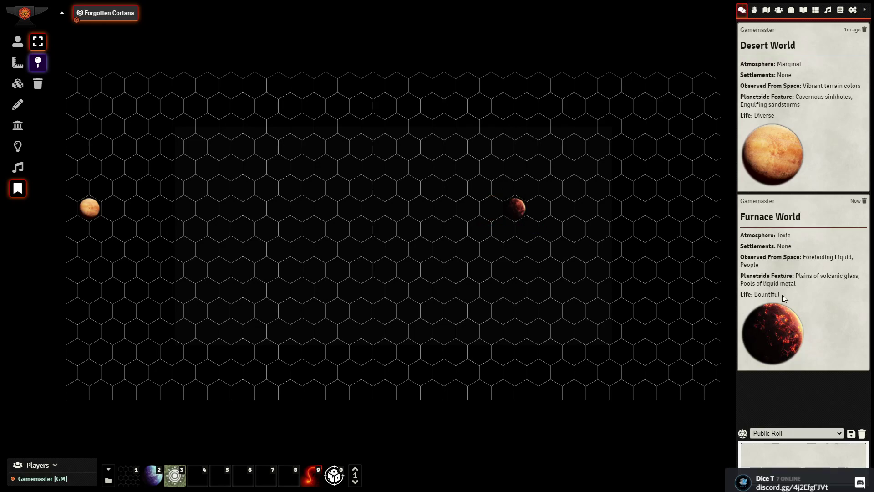
pyautogui.click(160, 482)
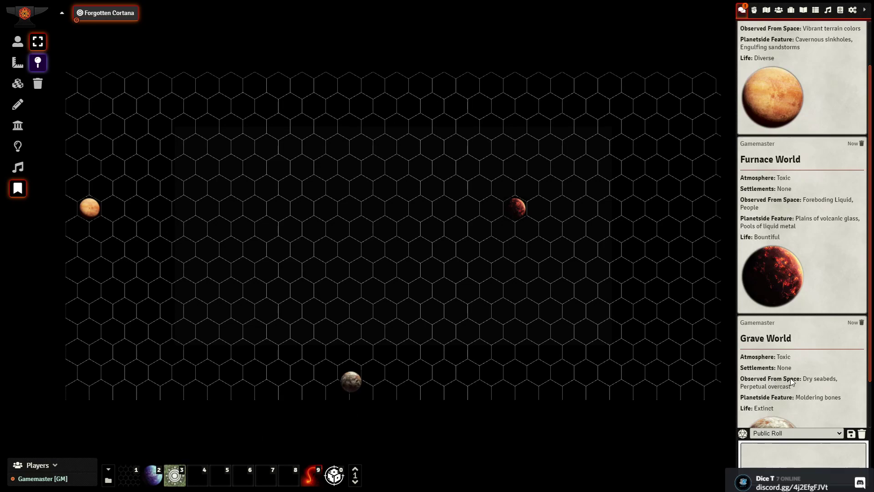
pyautogui.scroll(-1, 791, 378)
pyautogui.moveTo(354, 367); pyautogui.dragTo(354, 367)
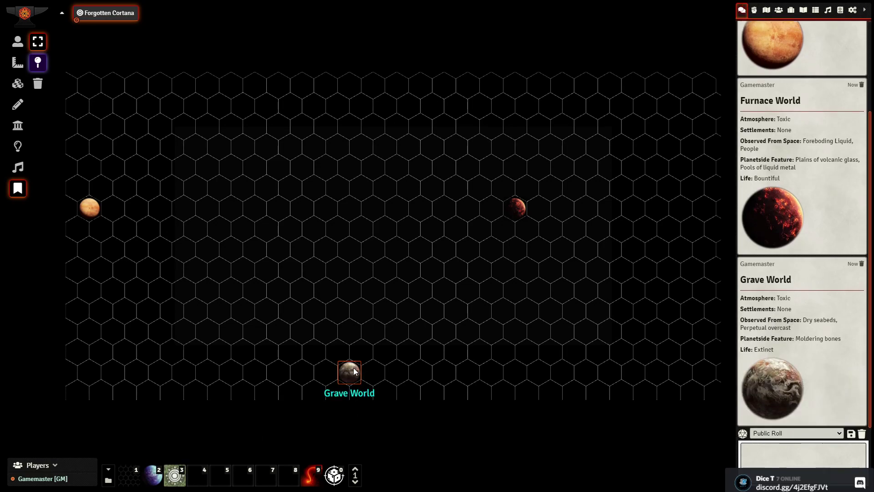
# - Generate two further planets, centering the southwestern Ice World in its hex and moving the northeastern one north, clear of the Furnace World
pyautogui.click(146, 479)
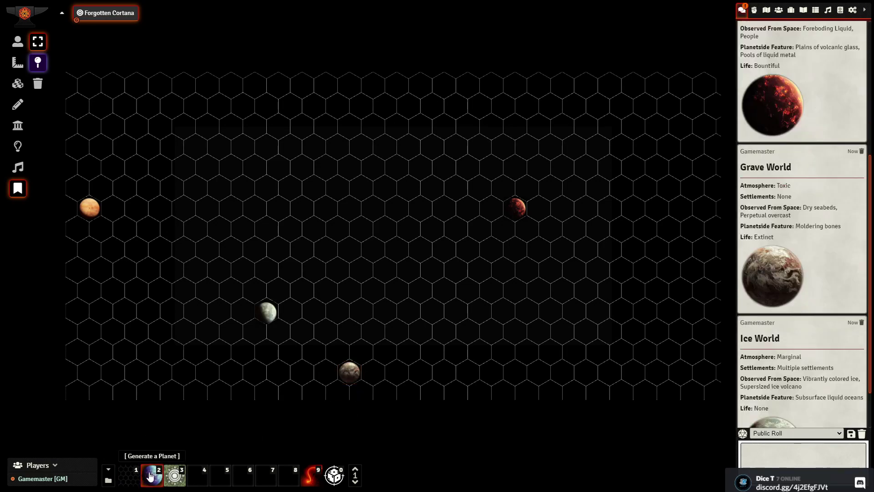
pyautogui.moveTo(269, 318); pyautogui.dragTo(268, 313)
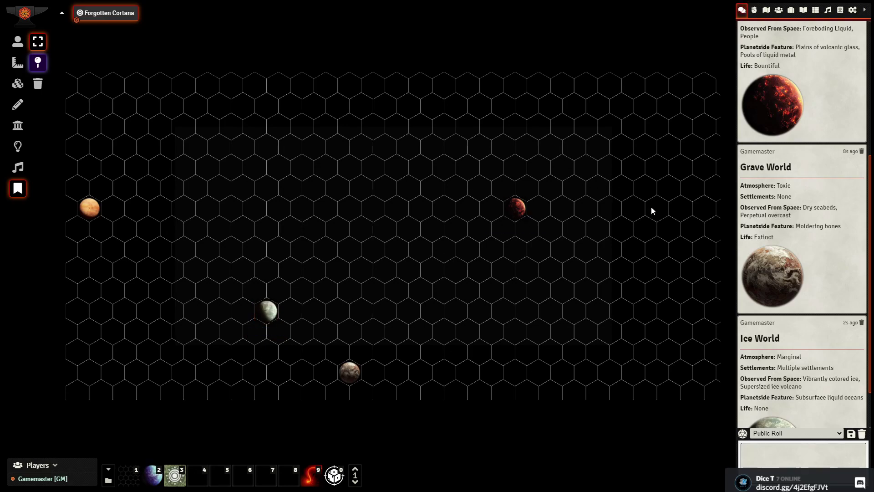
pyautogui.scroll(-2, 799, 290)
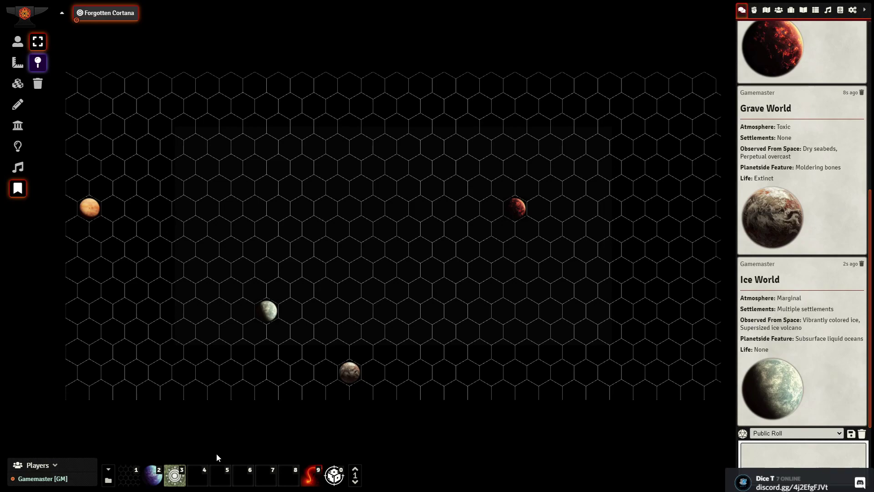
pyautogui.click(154, 475)
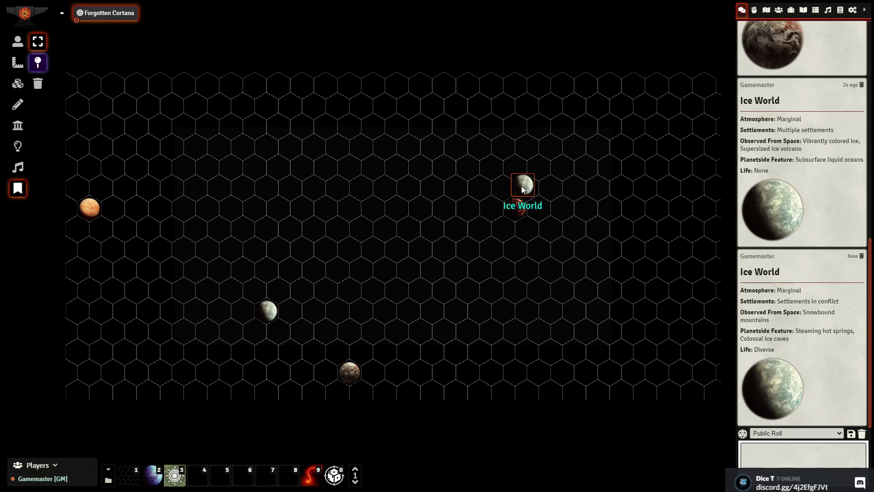
pyautogui.moveTo(523, 186); pyautogui.dragTo(523, 157)
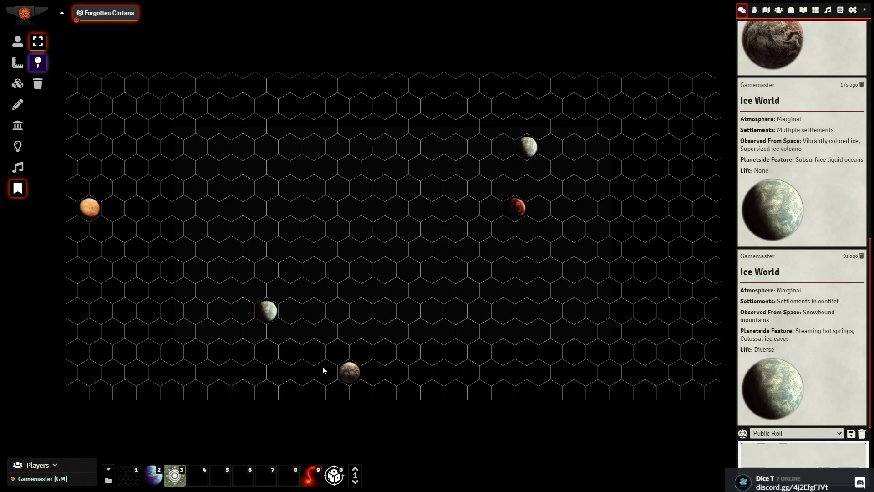
# - Generate two settlements, centering the deep-space one in its hex and moving the planetside one northwest from the map's southeastern edge
pyautogui.click(174, 476)
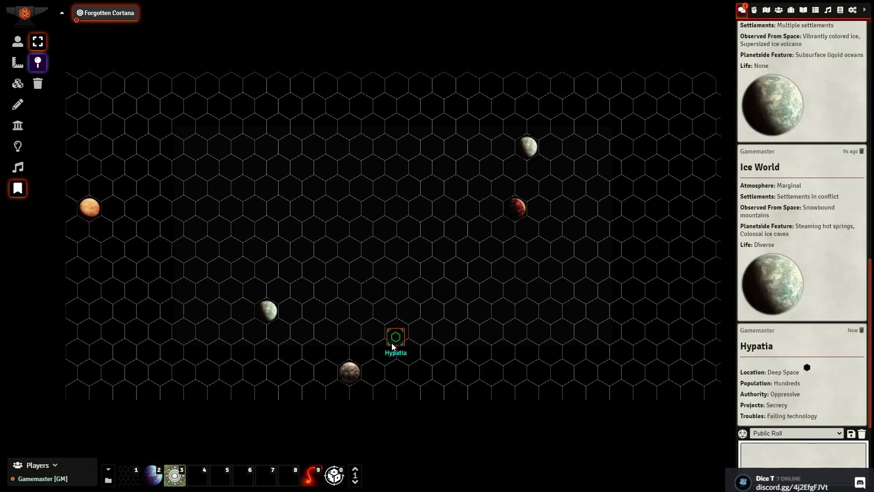
pyautogui.moveTo(395, 343)
pyautogui.mouseDown()
pyautogui.moveTo(370, 232)
pyautogui.moveTo(396, 335)
pyautogui.moveTo(414, 335)
pyautogui.moveTo(400, 332)
pyautogui.mouseUp()
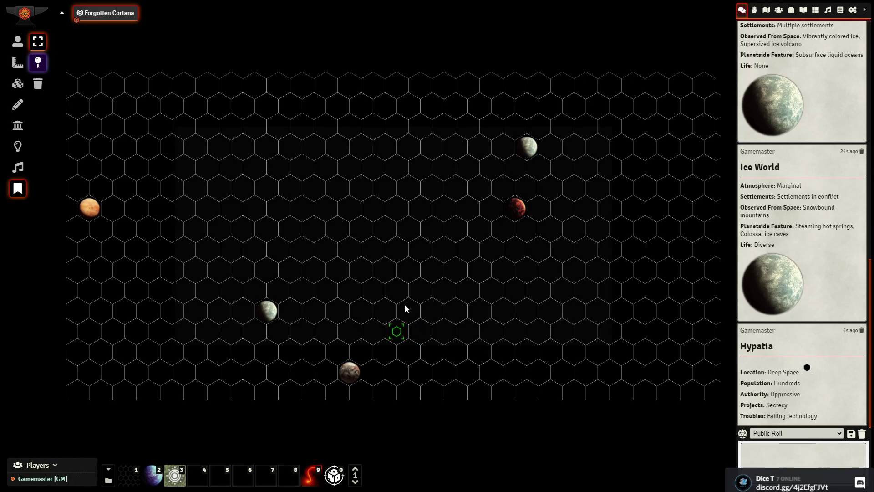
pyautogui.click(176, 477)
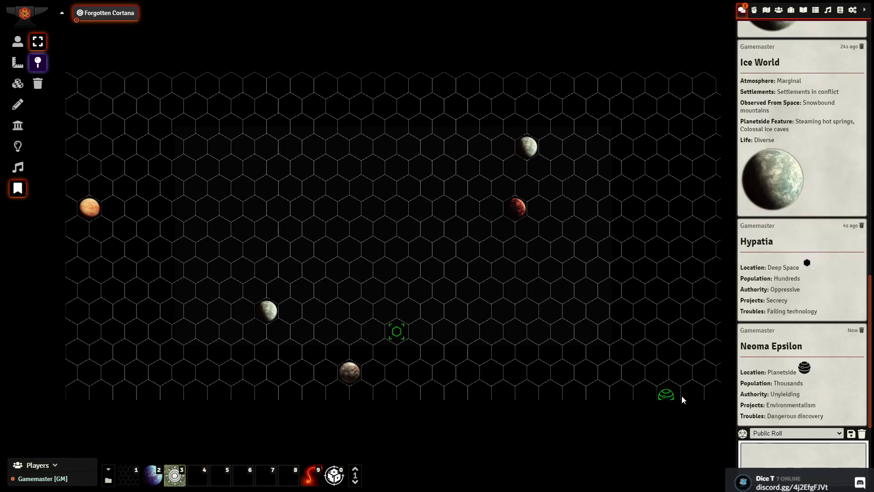
pyautogui.moveTo(670, 399); pyautogui.dragTo(605, 320)
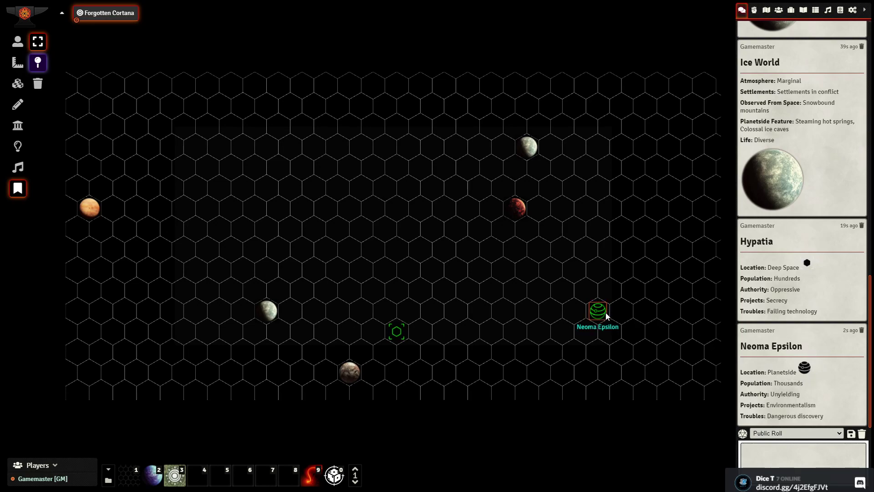
# - Place the planetside settlement at the upper-left edge of the northeastern Ice World and check that planet's journal entry
pyautogui.moveTo(544, 157); pyautogui.dragTo(631, 367)
pyautogui.moveTo(594, 315); pyautogui.dragTo(534, 156)
pyautogui.moveTo(540, 156); pyautogui.dragTo(518, 137)
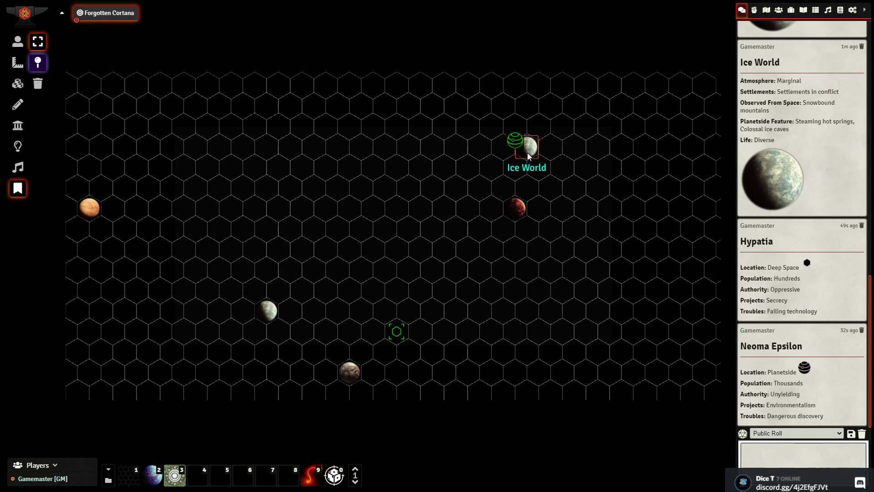
pyautogui.doubleClick(527, 152)
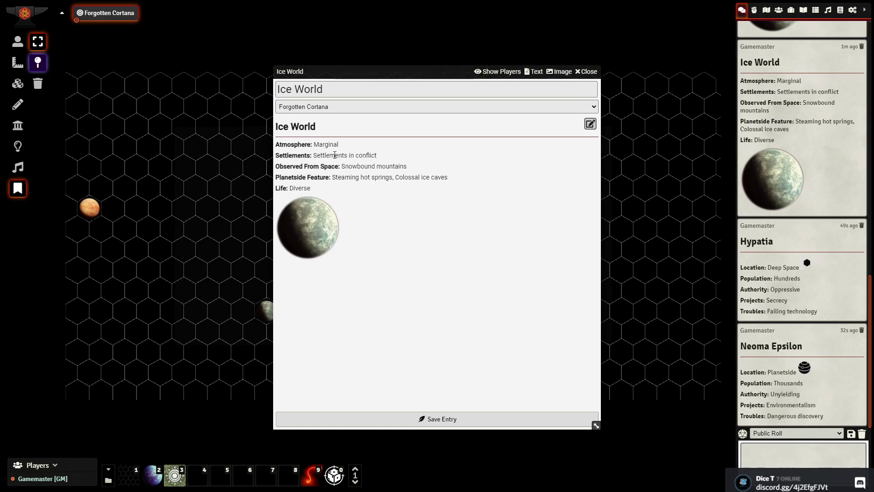
pyautogui.click(583, 72)
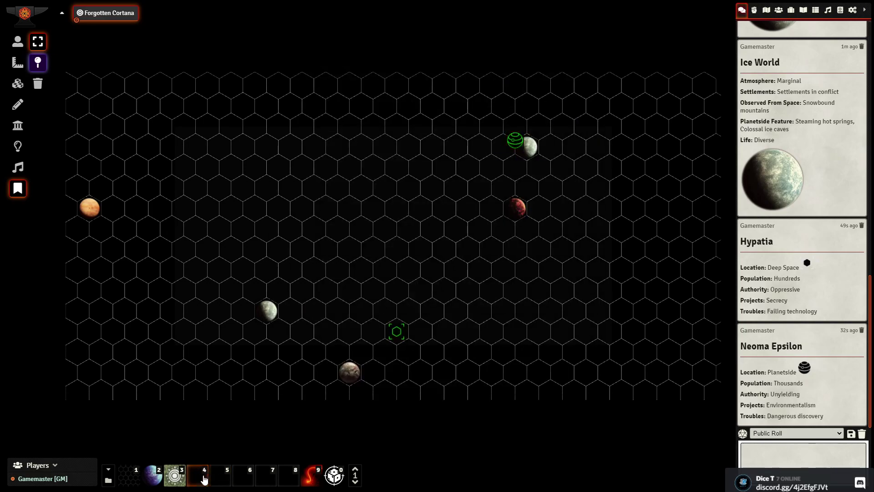
# - Generate another settlement and place the orbital marker just east of the northeastern Ice World
pyautogui.click(177, 479)
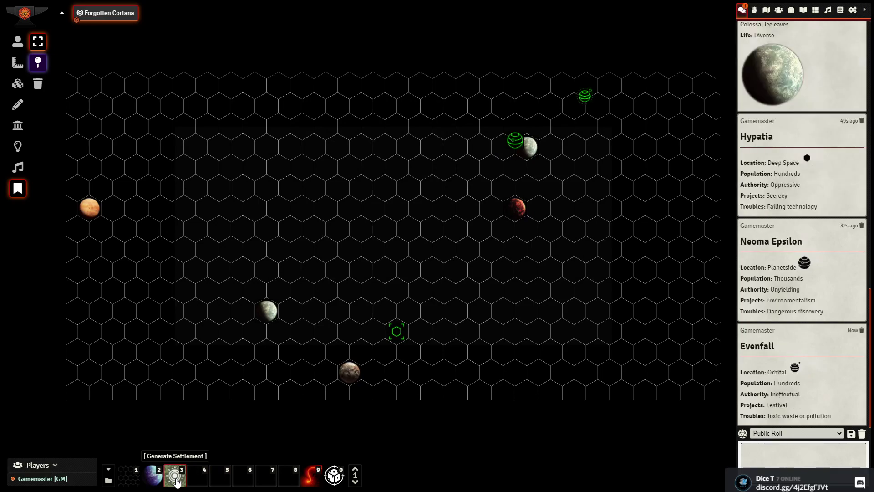
pyautogui.moveTo(586, 101); pyautogui.dragTo(541, 156)
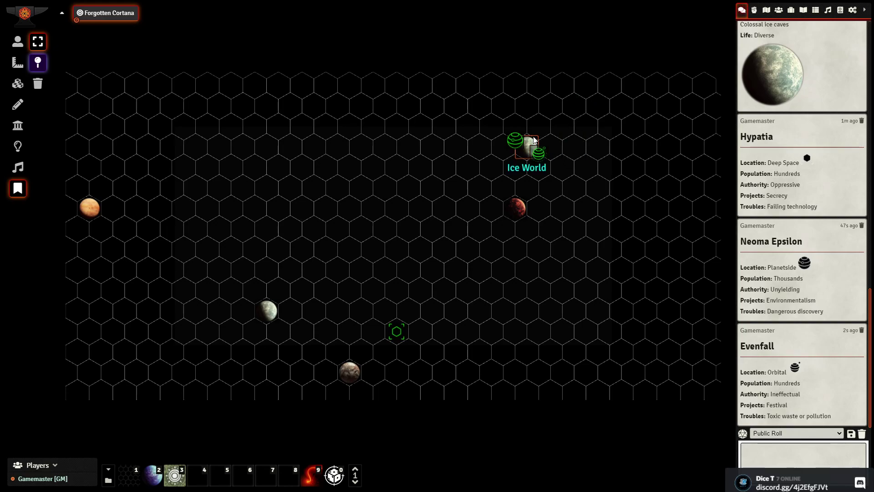
pyautogui.moveTo(541, 155); pyautogui.dragTo(515, 141)
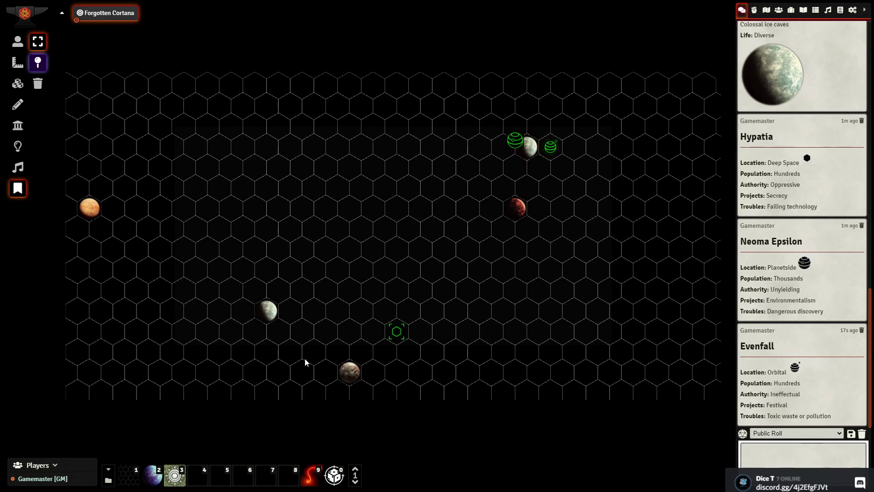
# - Generate a settlement, place its planetside marker at the lower-right edge of the southwestern Ice World, and check that planet's journal entry
pyautogui.click(175, 474)
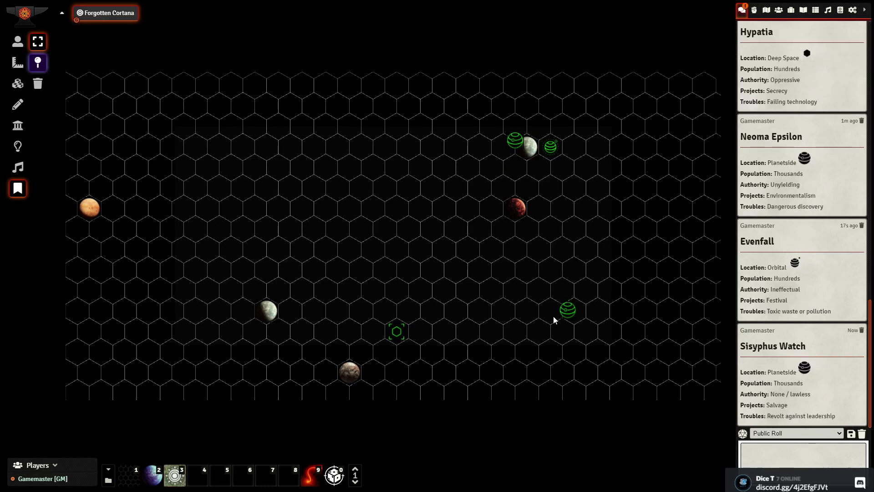
pyautogui.moveTo(572, 319); pyautogui.dragTo(279, 326)
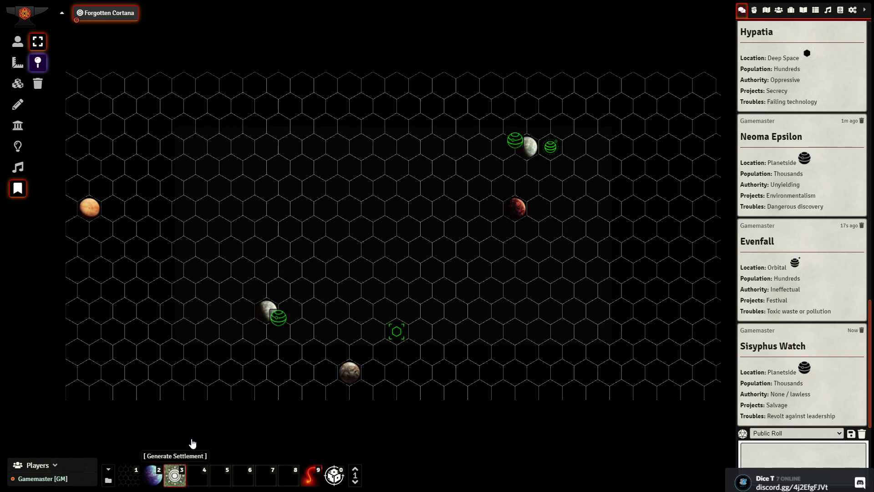
pyautogui.doubleClick(268, 308)
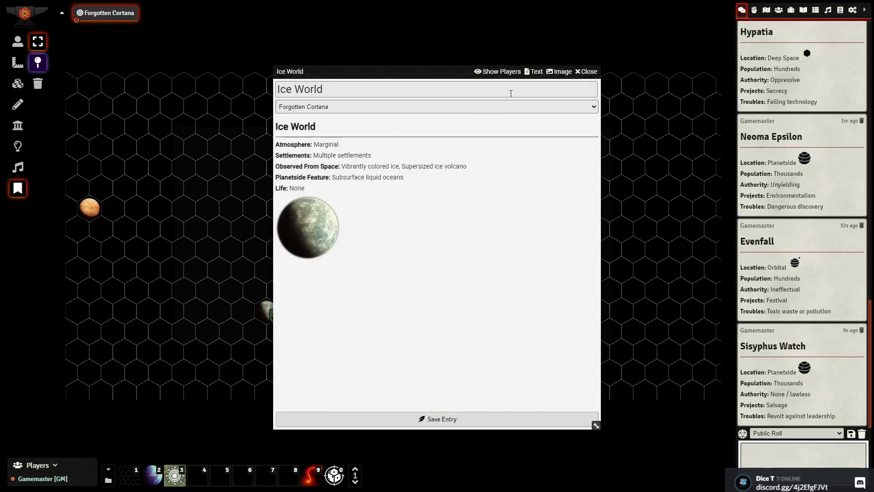
pyautogui.press('Escape')
# - Generate another planet and three settlements, placing the last planetside marker at the upper-left edge of the southwestern Ice World
pyautogui.click(155, 476)
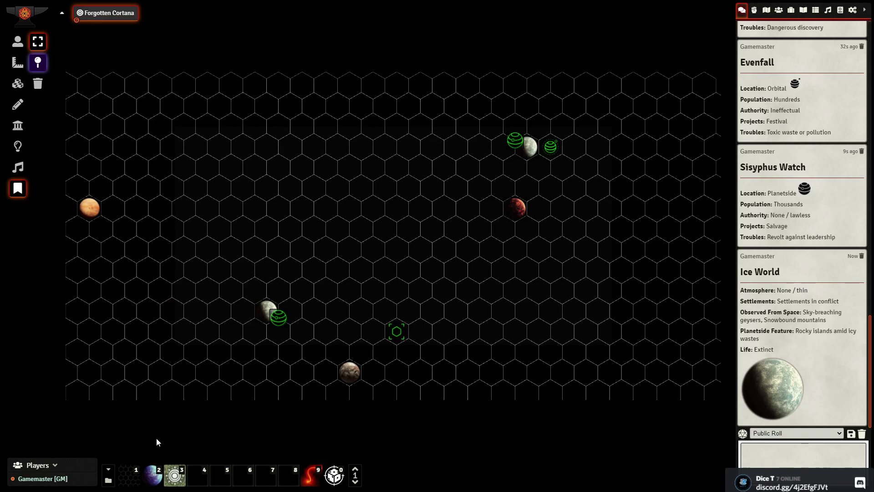
pyautogui.click(181, 483)
pyautogui.click(181, 483)
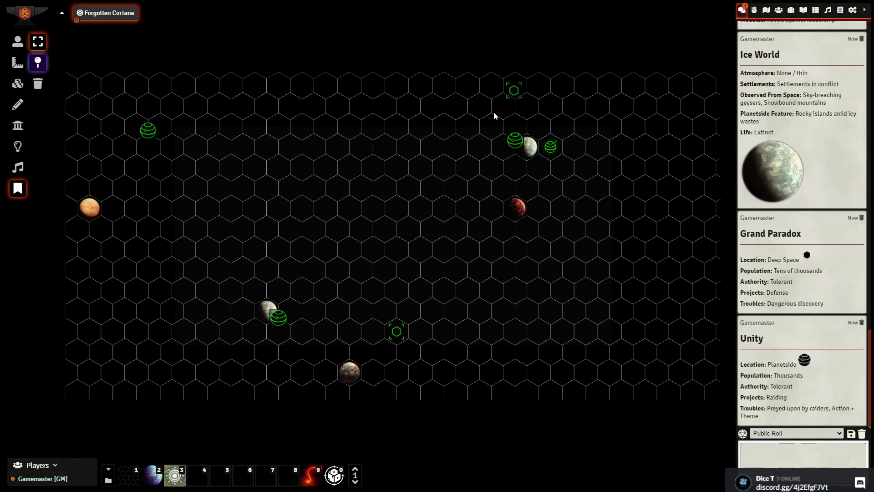
pyautogui.moveTo(512, 97); pyautogui.dragTo(360, 171)
pyautogui.click(164, 484)
pyautogui.moveTo(419, 94); pyautogui.dragTo(255, 303)
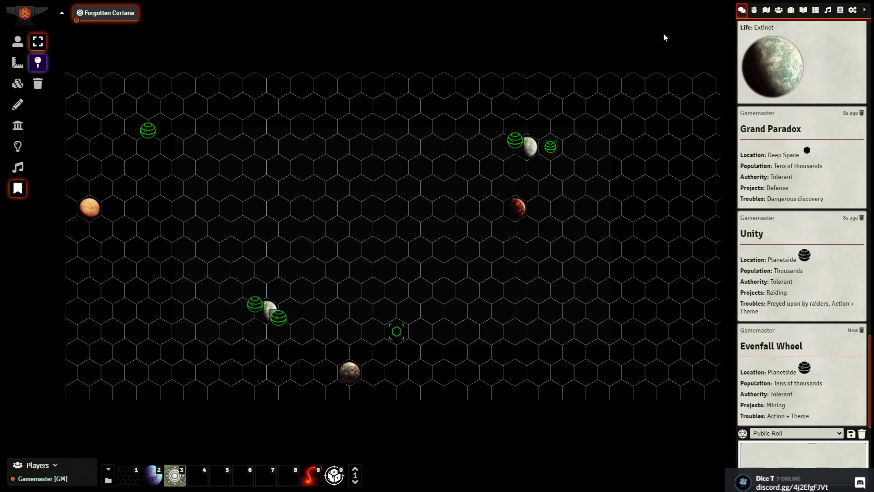
# - Delete the Unity settlement's entry from the Forgotten Cortana journal folder
pyautogui.click(803, 10)
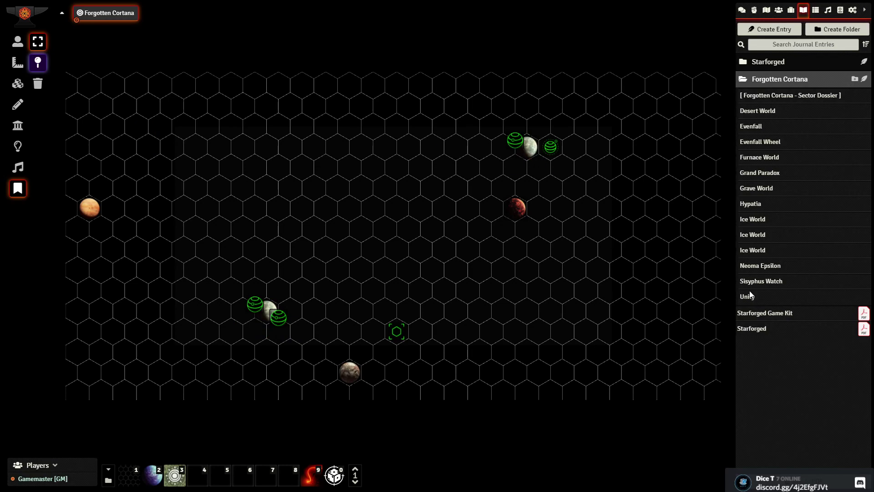
pyautogui.rightClick(761, 294)
pyautogui.click(760, 222)
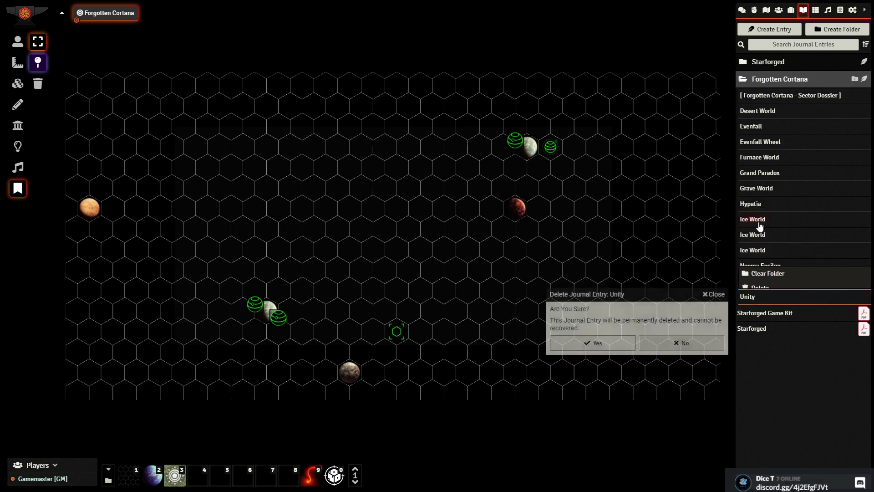
pyautogui.click(608, 343)
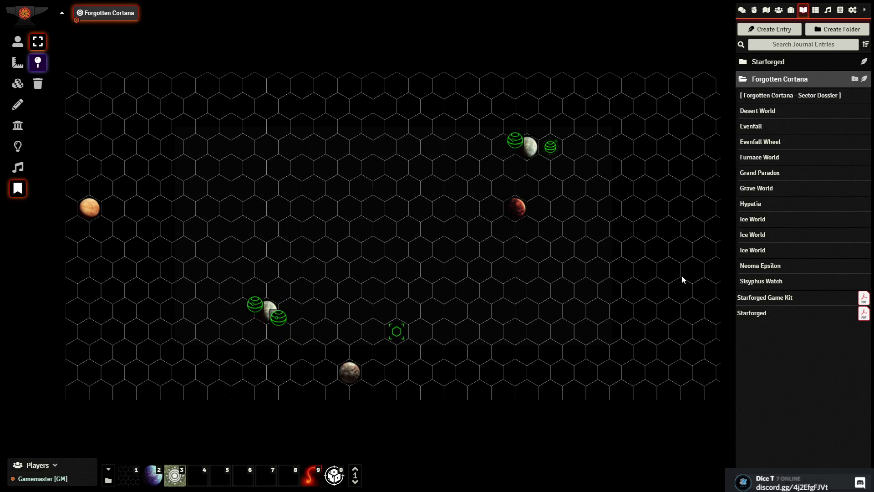
# - Compare the northeastern Ice World's entry with the second and third Ice World entries in the journal folder
pyautogui.doubleClick(529, 153)
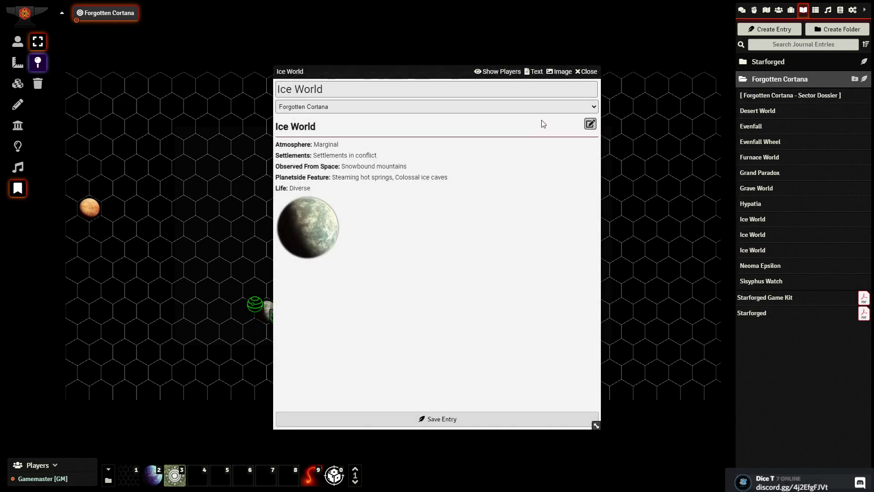
pyautogui.click(592, 72)
pyautogui.click(752, 250)
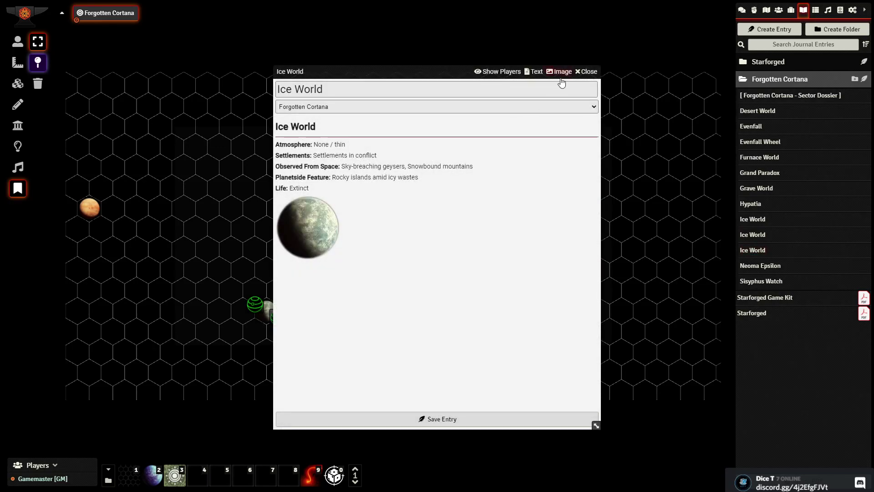
pyautogui.click(587, 72)
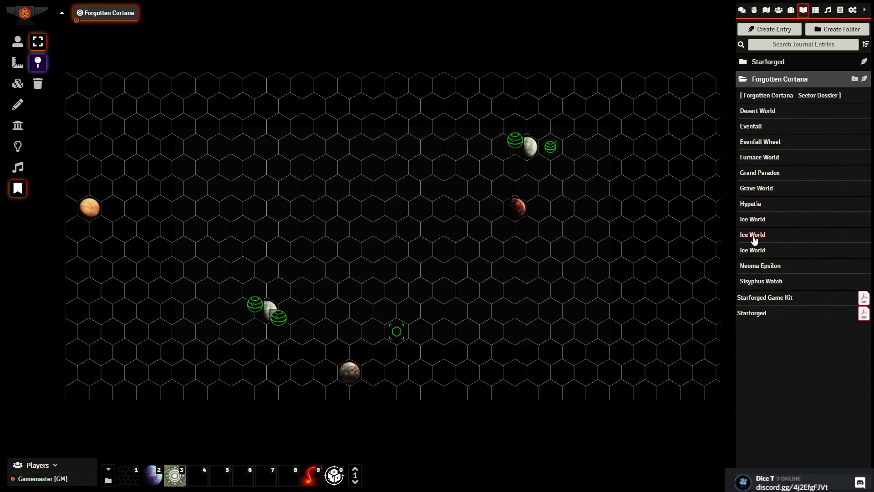
pyautogui.click(753, 236)
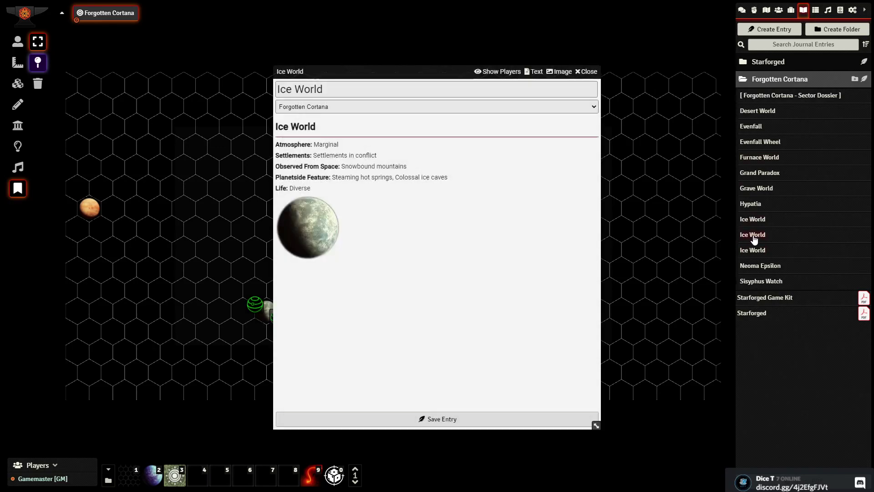
pyautogui.click(584, 74)
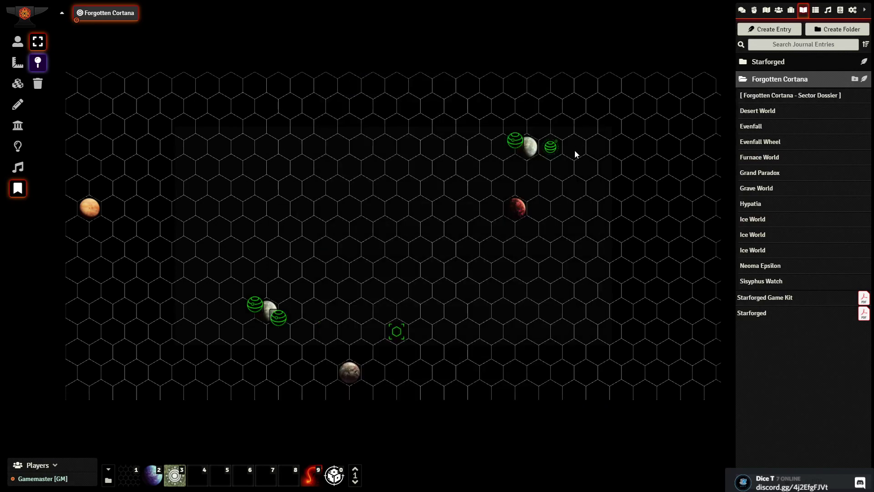
pyautogui.doubleClick(532, 157)
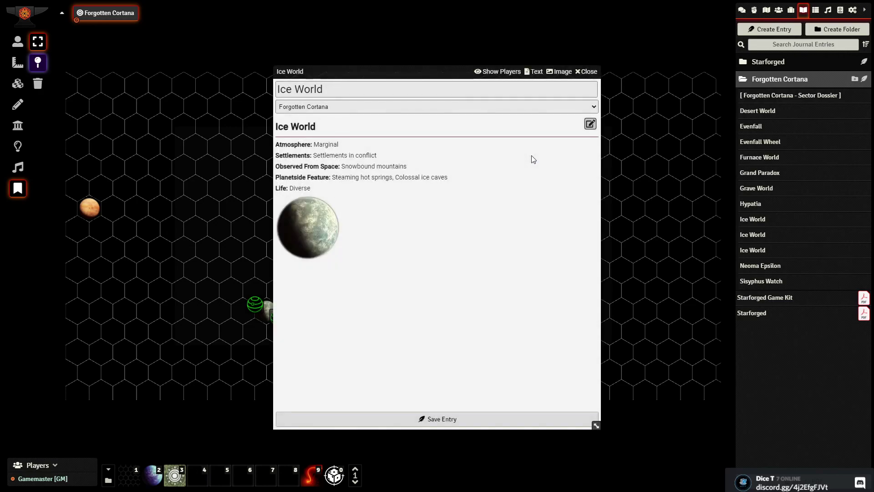
pyautogui.click(584, 73)
pyautogui.click(749, 252)
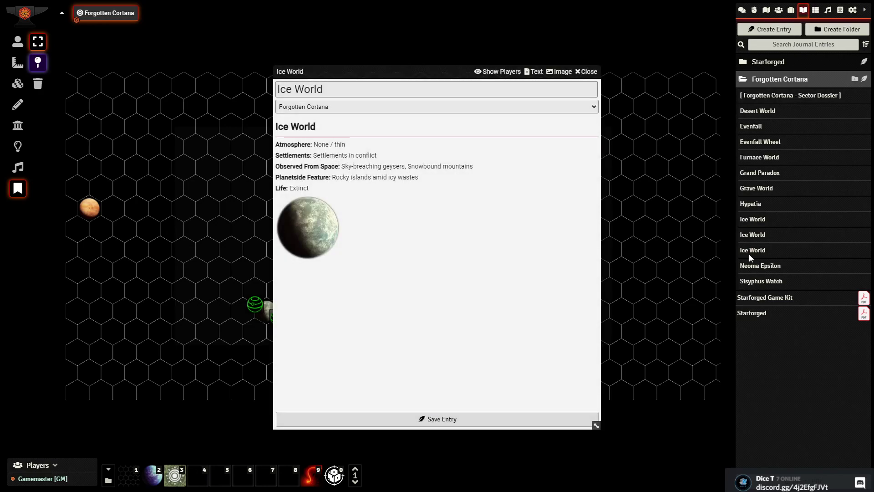
pyautogui.click(586, 71)
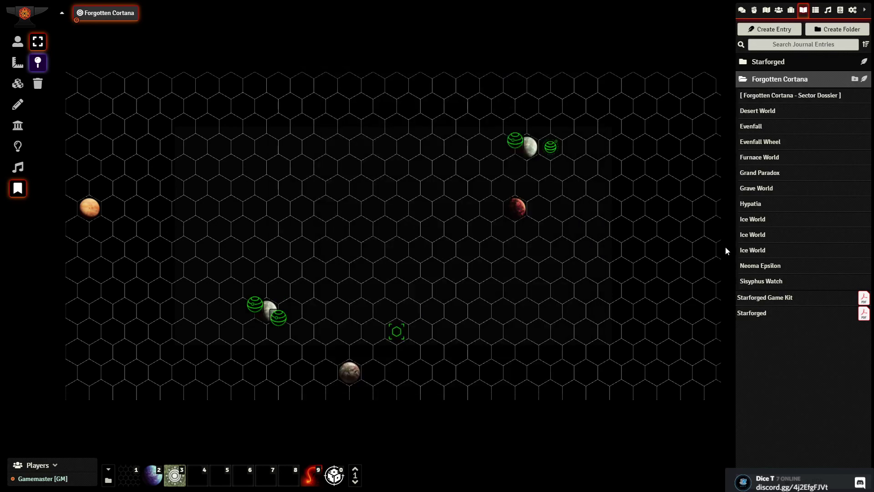
# - Delete the last of the three Ice World entries from the Forgotten Cortana journal folder
pyautogui.rightClick(749, 255)
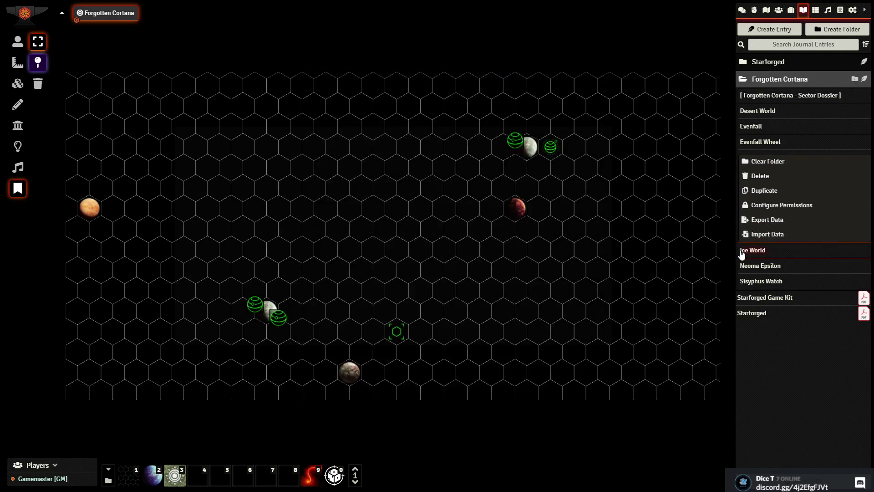
pyautogui.click(763, 175)
pyautogui.click(621, 291)
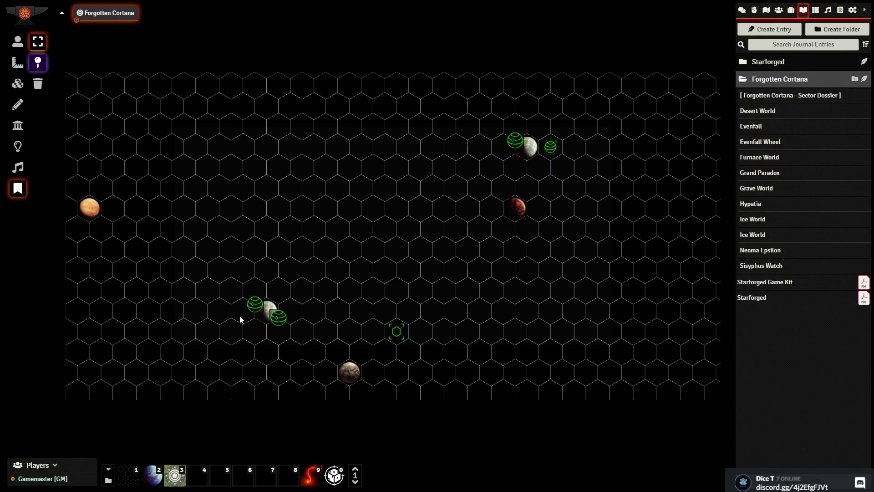
# - Swap the planetside settlement markers at the upper-left edges of the southwestern and northeastern Ice Worlds
pyautogui.moveTo(255, 304); pyautogui.dragTo(455, 133)
pyautogui.moveTo(516, 141); pyautogui.dragTo(251, 304)
pyautogui.moveTo(455, 133); pyautogui.dragTo(518, 144)
pyautogui.rightClick(747, 209)
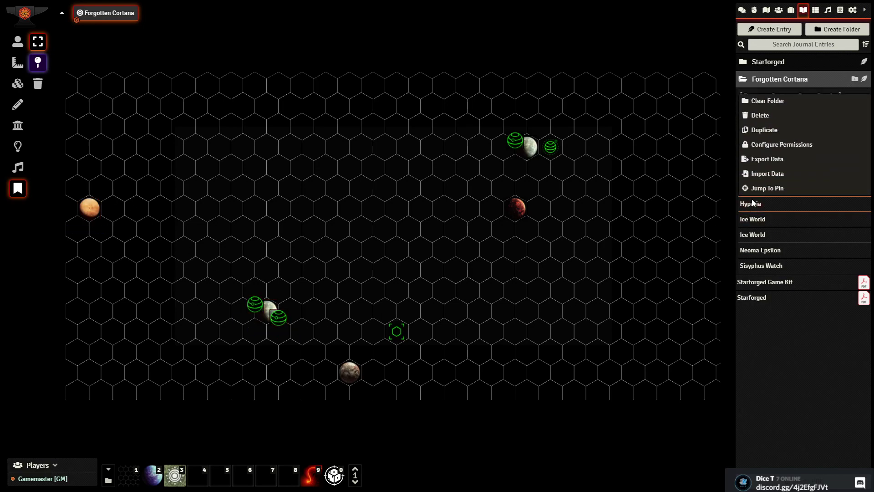
pyautogui.click(758, 116)
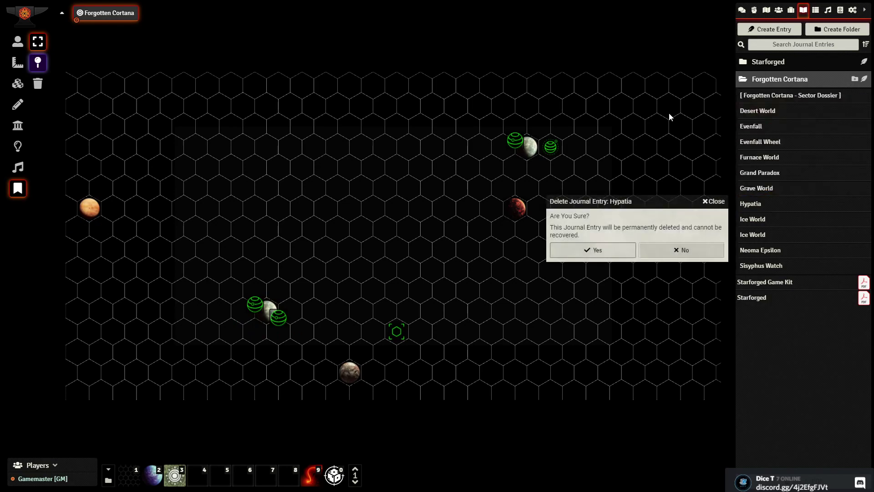
pyautogui.click(609, 248)
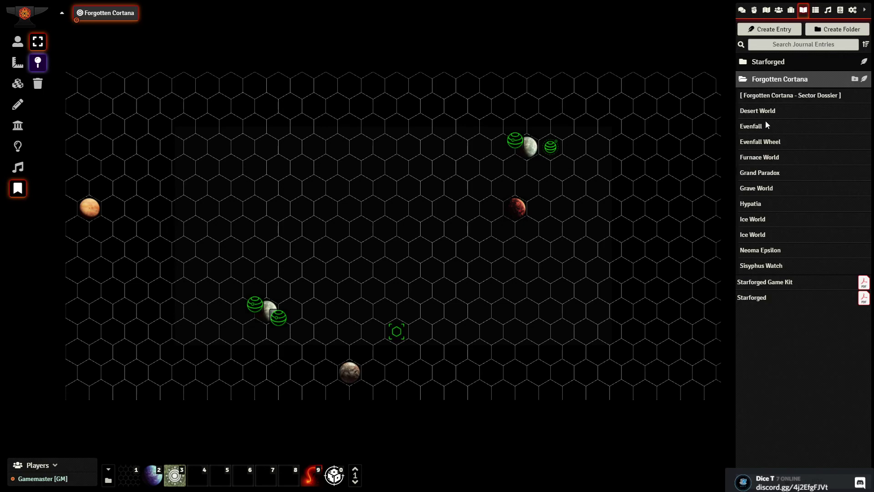
# - Examine the journal entry of the planetside settlement beside the northeastern Ice World, focusing on its Troubles
pyautogui.doubleClick(509, 140)
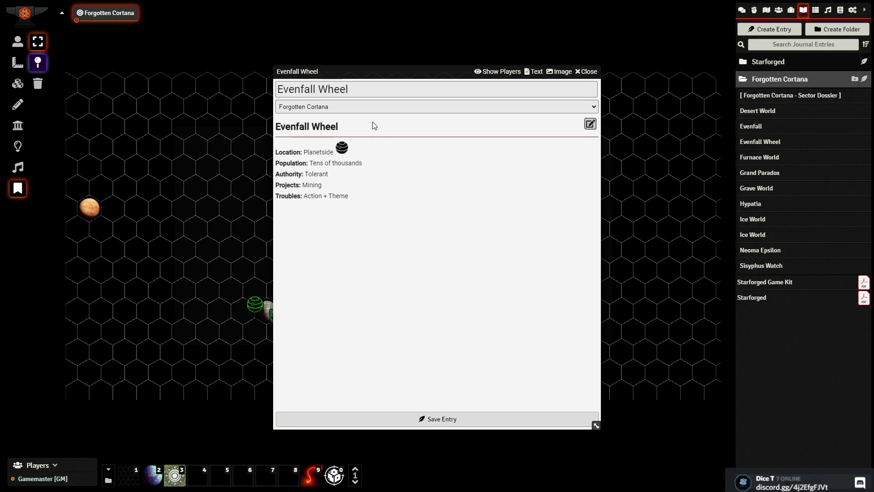
pyautogui.moveTo(371, 72); pyautogui.dragTo(445, 71)
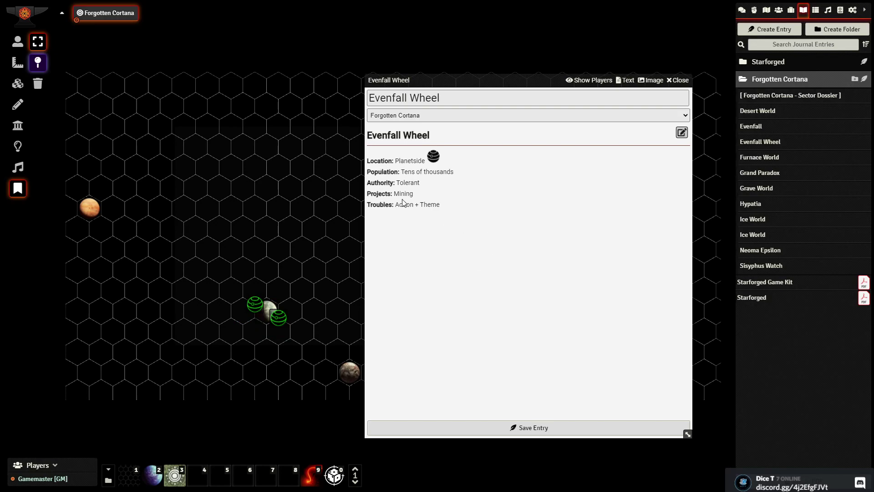
pyautogui.moveTo(396, 204); pyautogui.dragTo(441, 205)
pyautogui.click(567, 125)
pyautogui.click(678, 81)
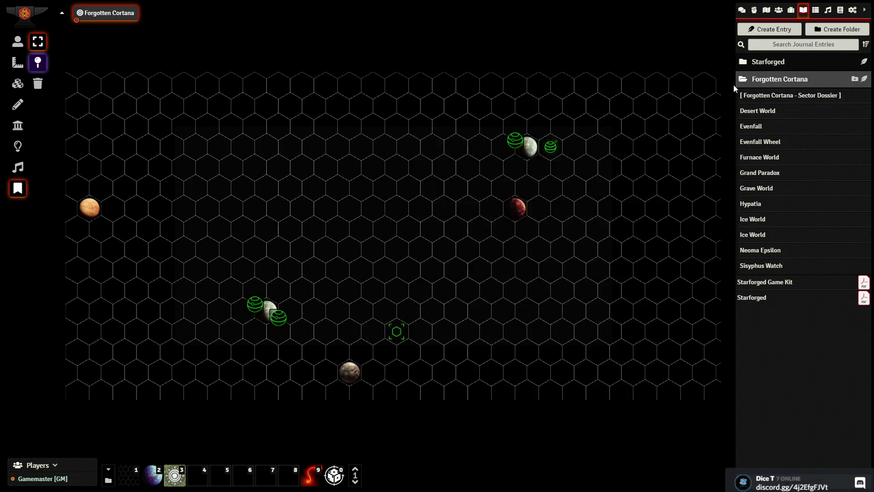
# - Examine the Furnace World's journal entry, comparing its Life, Observed From Space and Planetside Feature details
pyautogui.doubleClick(521, 214)
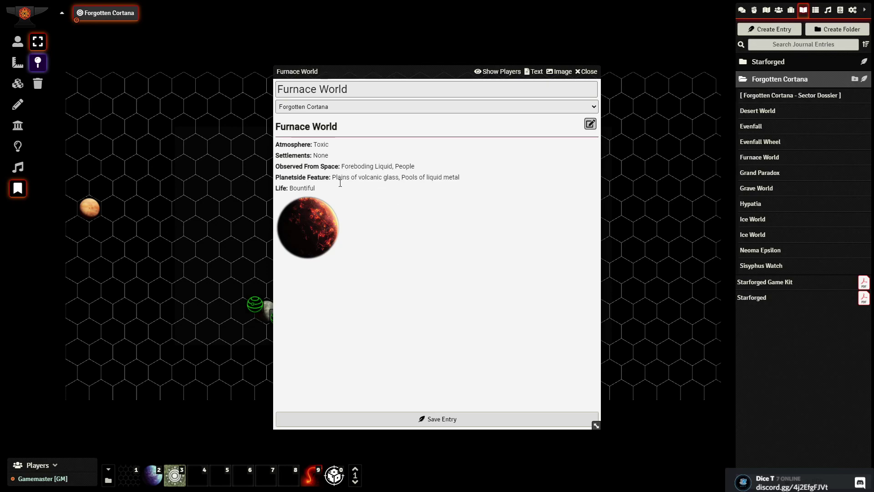
pyautogui.doubleClick(303, 189)
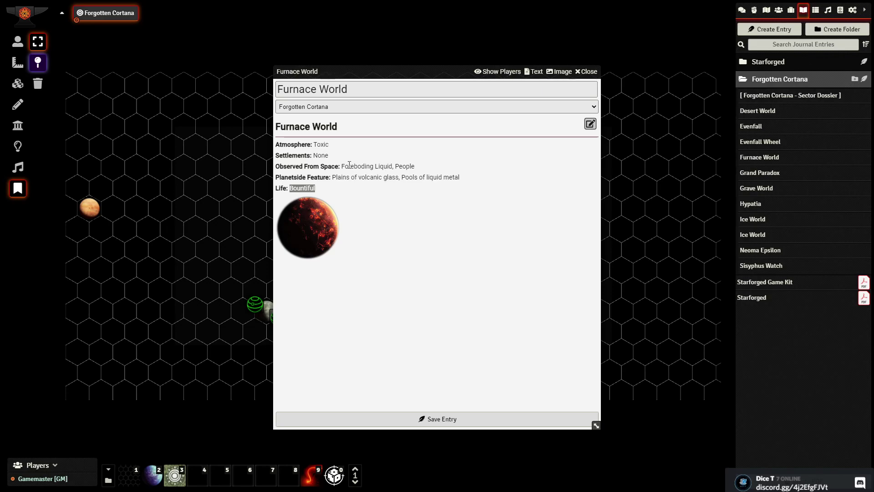
pyautogui.moveTo(343, 166); pyautogui.dragTo(428, 161)
pyautogui.moveTo(333, 177); pyautogui.dragTo(467, 182)
pyautogui.moveTo(342, 166); pyautogui.dragTo(404, 165)
pyautogui.moveTo(351, 177); pyautogui.dragTo(448, 175)
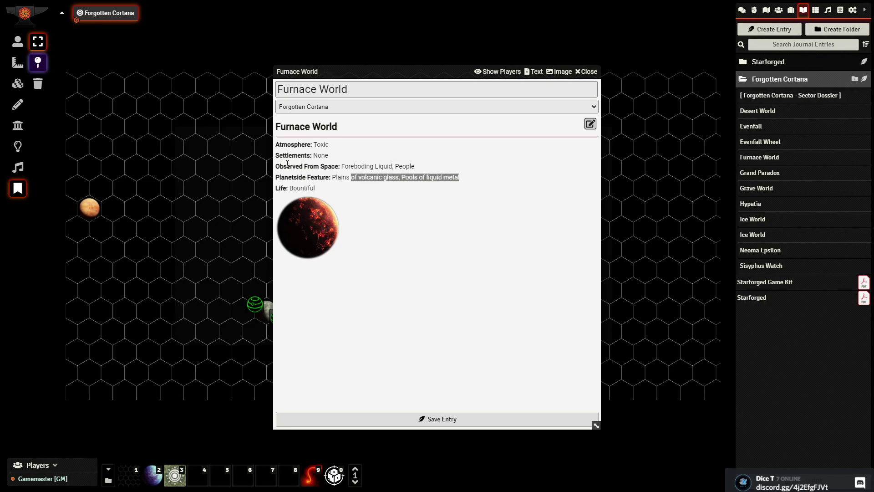
pyautogui.moveTo(275, 177); pyautogui.dragTo(460, 178)
pyautogui.click(333, 195)
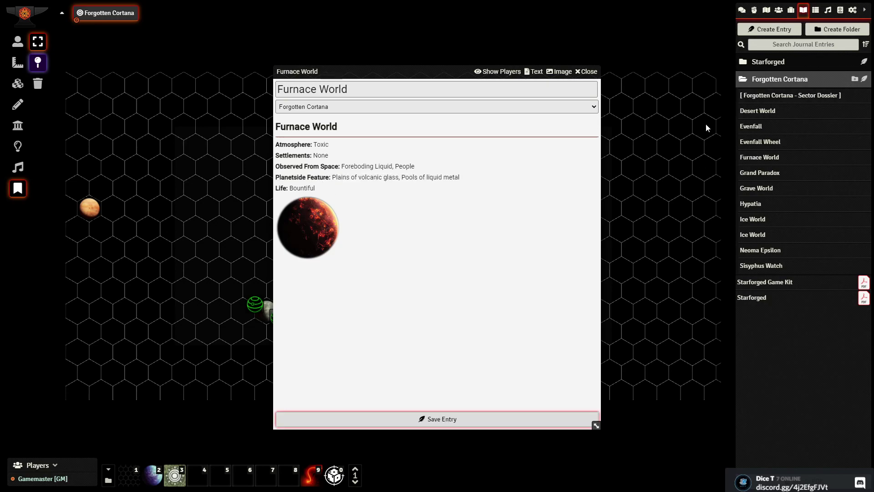
pyautogui.click(587, 72)
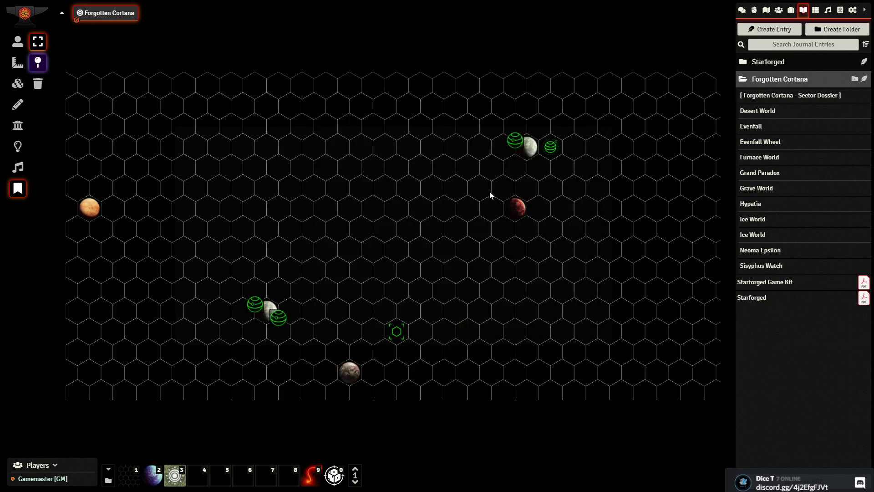
# - Reopen the Evenfall Wheel entry from the map and review its Troubles result
pyautogui.doubleClick(513, 141)
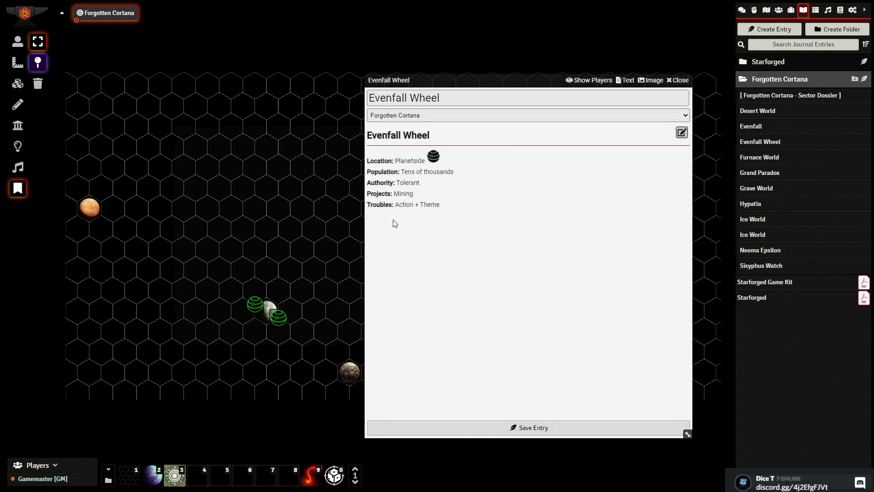
pyautogui.moveTo(403, 202); pyautogui.dragTo(427, 202)
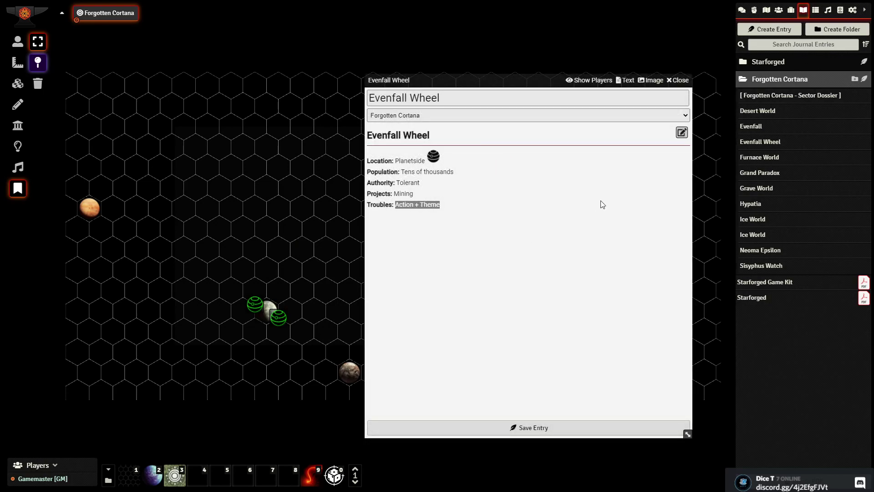
pyautogui.click(678, 81)
pyautogui.click(769, 85)
pyautogui.click(769, 84)
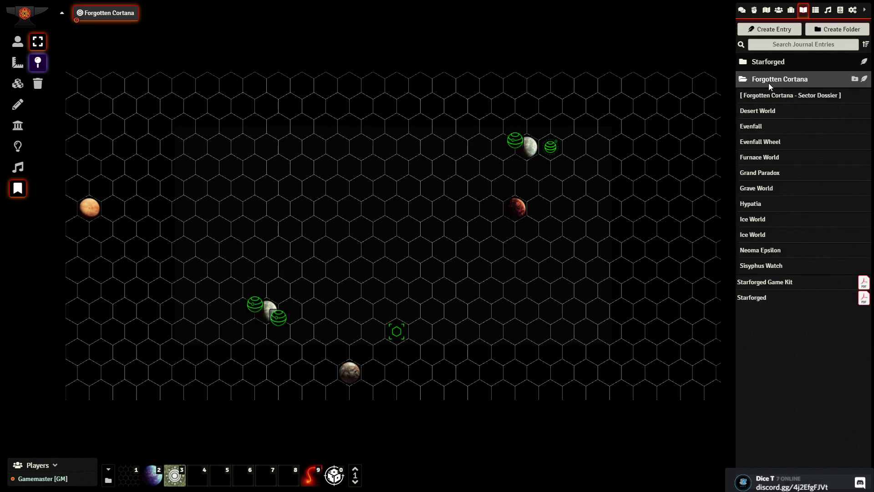
pyautogui.click(768, 86)
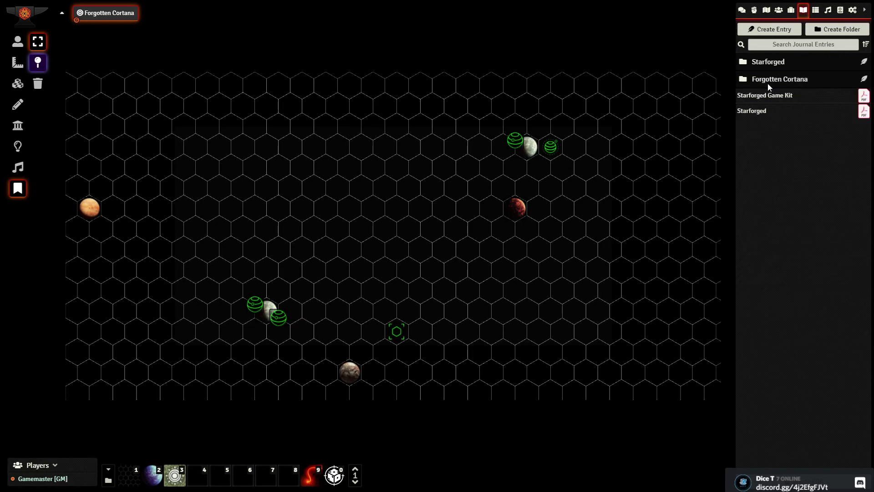
pyautogui.moveTo(767, 83); pyautogui.dragTo(660, 139)
pyautogui.click(780, 77)
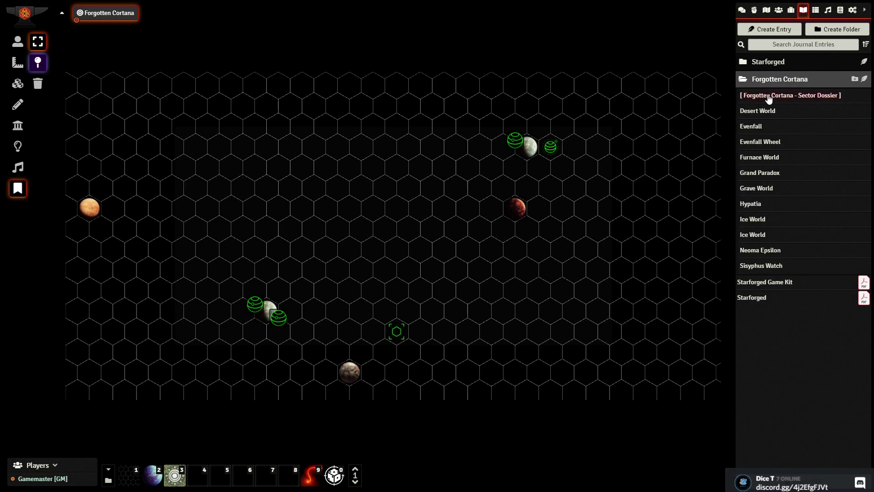
# - Add a map note for the Forgotten Cortana Sector Dossier, keeping its default settings, and place it in the grid's northeastern corner
pyautogui.moveTo(378, 244); pyautogui.dragTo(378, 246)
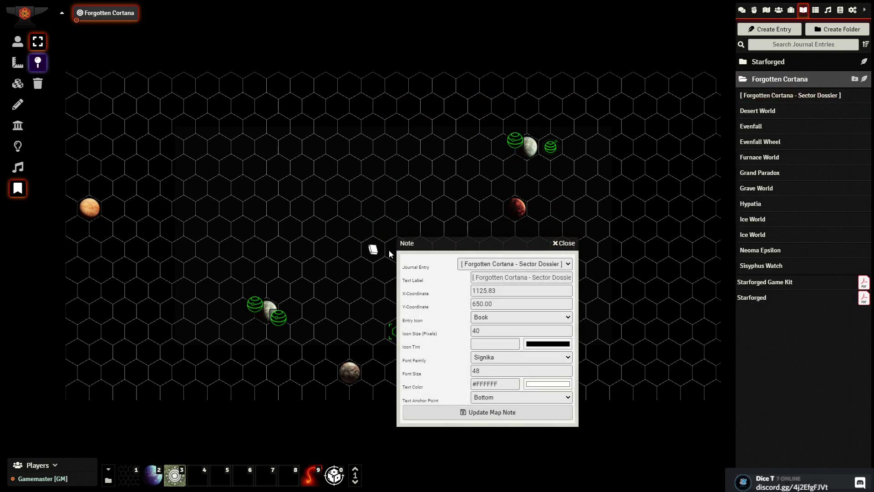
pyautogui.click(485, 412)
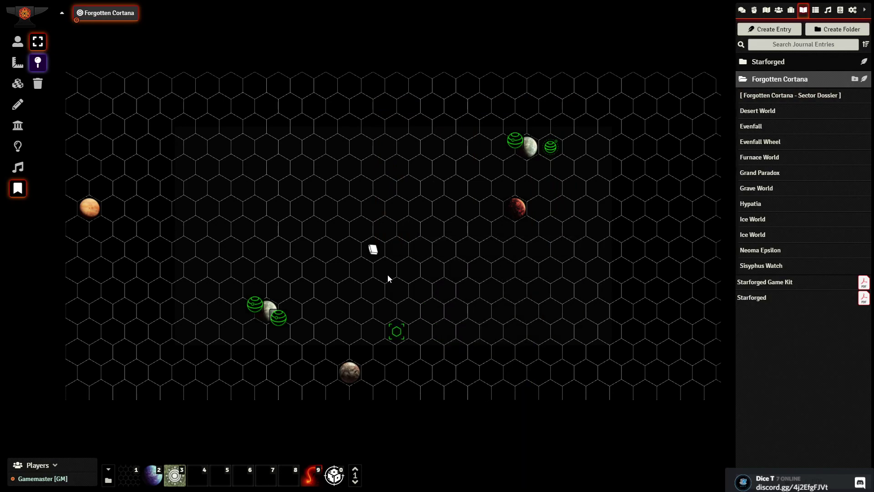
pyautogui.moveTo(386, 251); pyautogui.dragTo(668, 97)
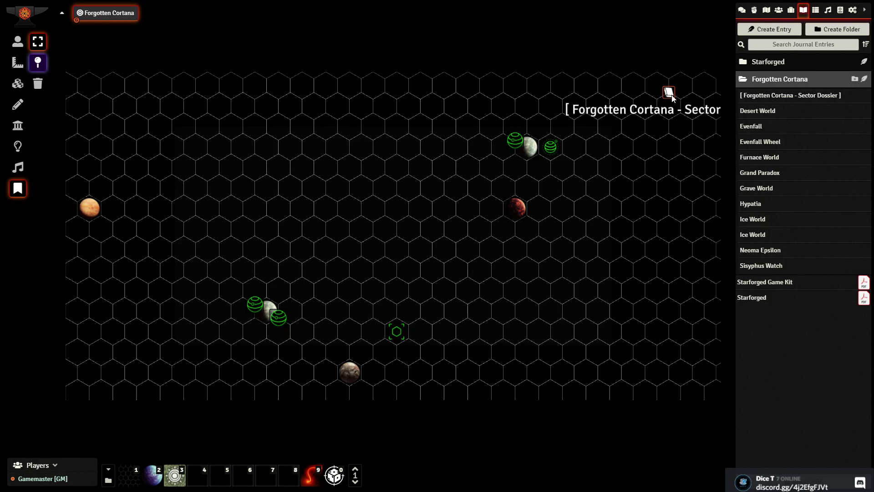
# - Insert links to the Desert World, Evenfall Wheel, Evenfall and Furnace World entries into the Sector Dossier's text
pyautogui.doubleClick(671, 94)
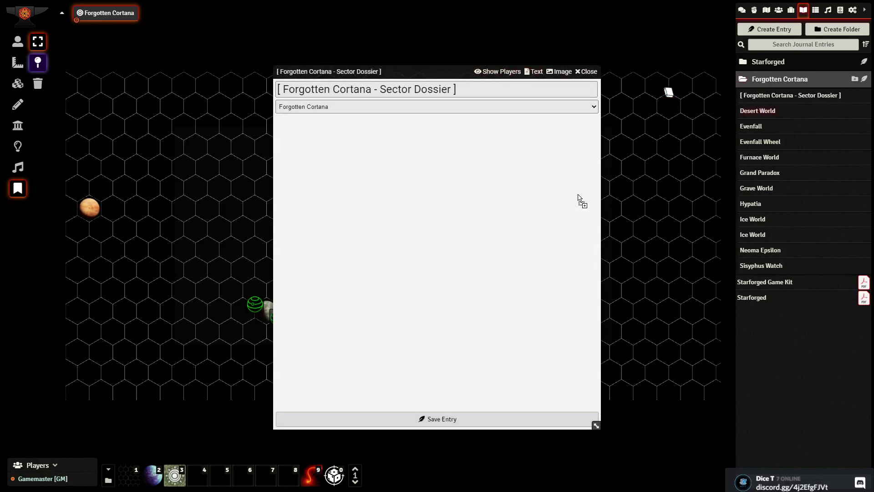
pyautogui.moveTo(538, 212)
pyautogui.click(590, 124)
pyautogui.moveTo(765, 111); pyautogui.dragTo(455, 205)
pyautogui.moveTo(753, 146); pyautogui.dragTo(500, 214)
pyautogui.moveTo(767, 126); pyautogui.dragTo(446, 216)
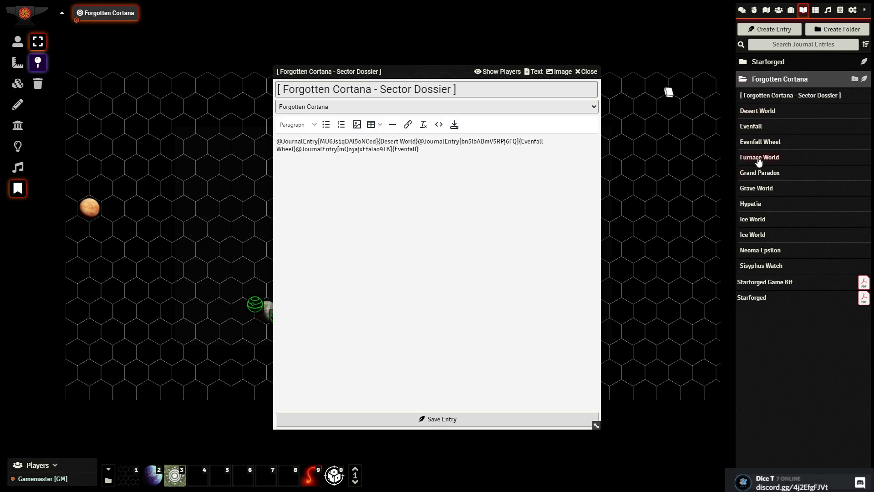
pyautogui.moveTo(760, 157); pyautogui.dragTo(552, 197)
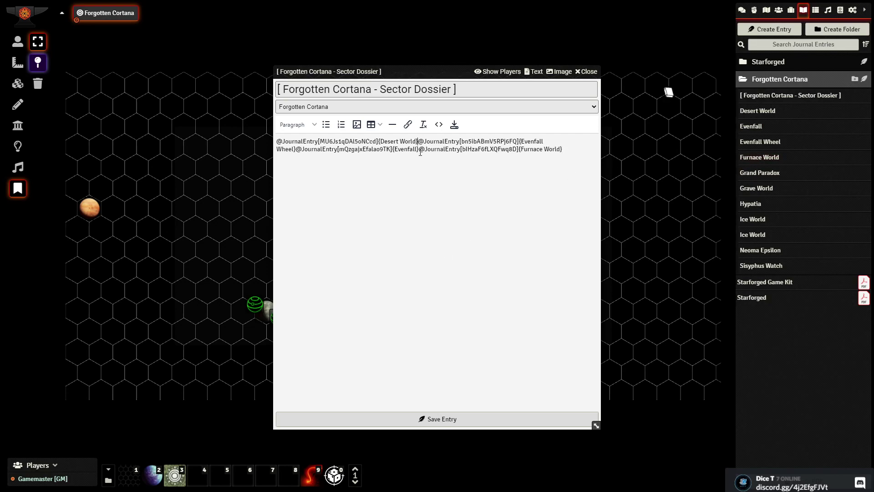
# - Put each journal link in the Sector Dossier on its own line and save the text
pyautogui.press('Return')
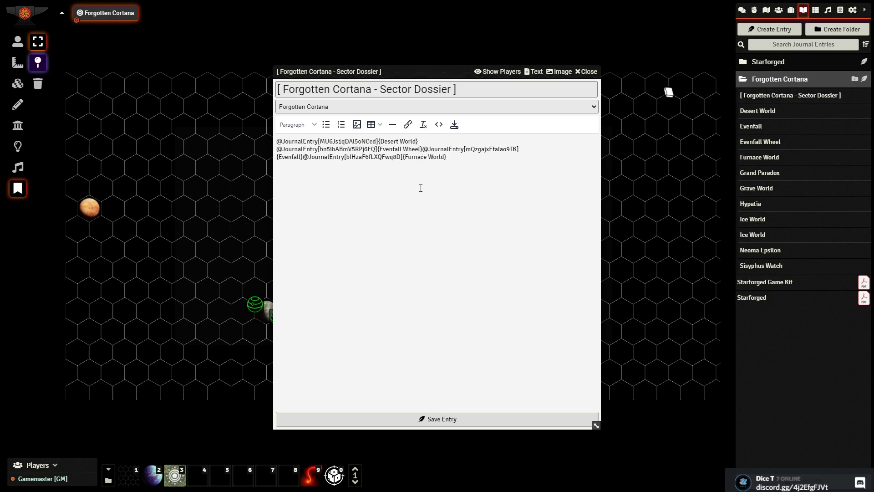
pyautogui.press('Return')
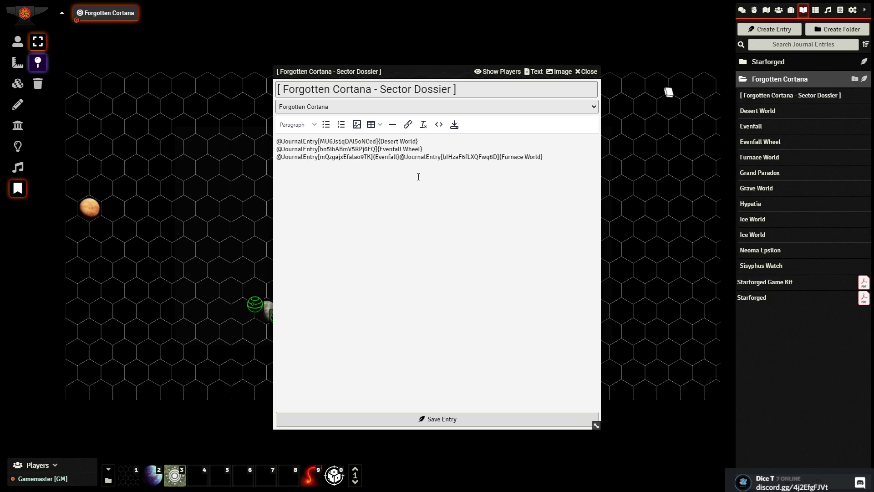
pyautogui.press('Return')
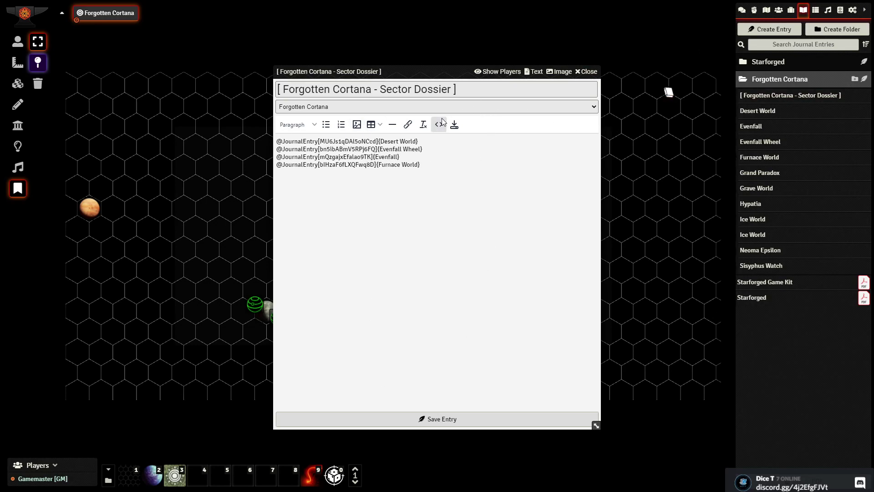
pyautogui.click(454, 125)
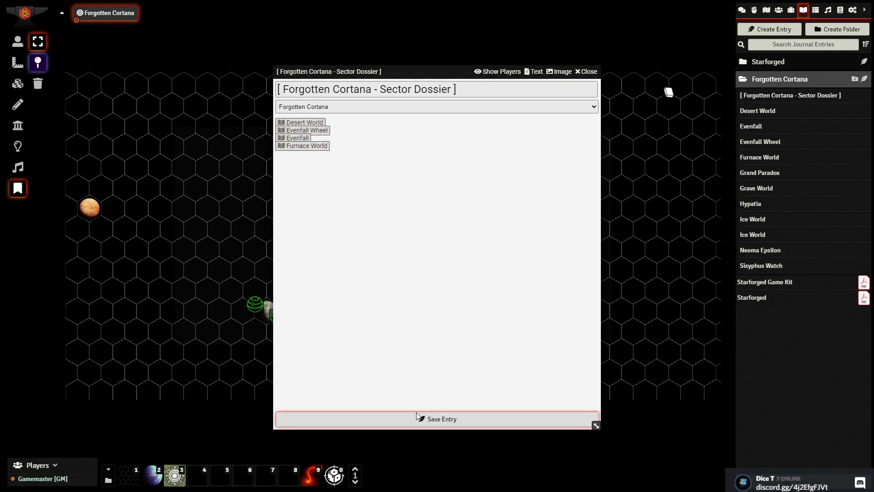
# - Reopen the Sector Dossier from its map note and check the Furnace World link
pyautogui.click(587, 72)
pyautogui.doubleClick(668, 93)
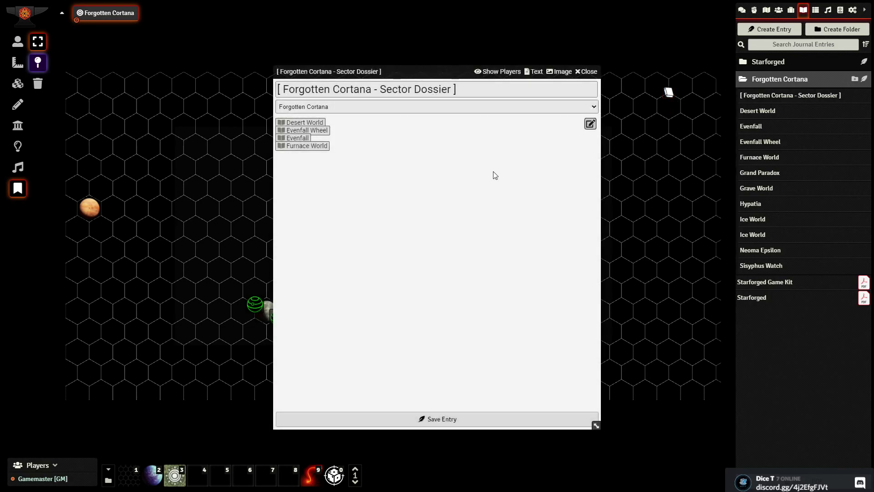
pyautogui.click(301, 146)
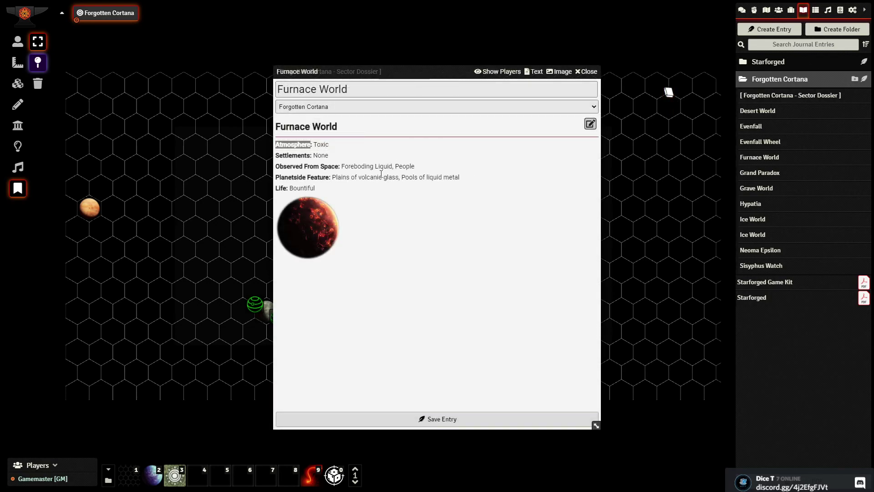
pyautogui.click(586, 73)
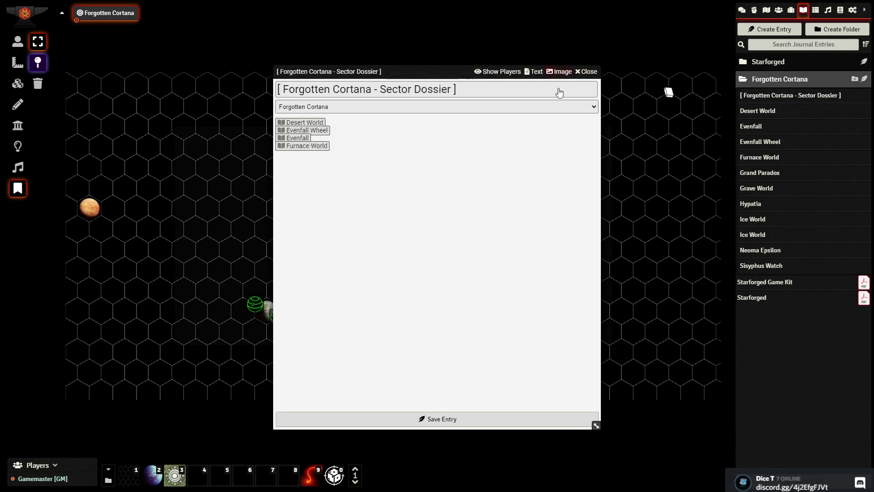
pyautogui.click(589, 71)
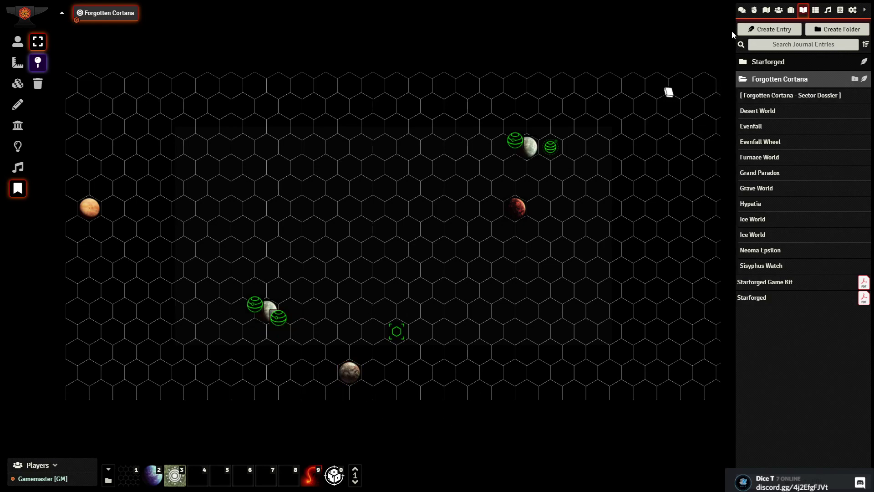
# - Look through the chat log of generated planets and settlements
pyautogui.click(742, 10)
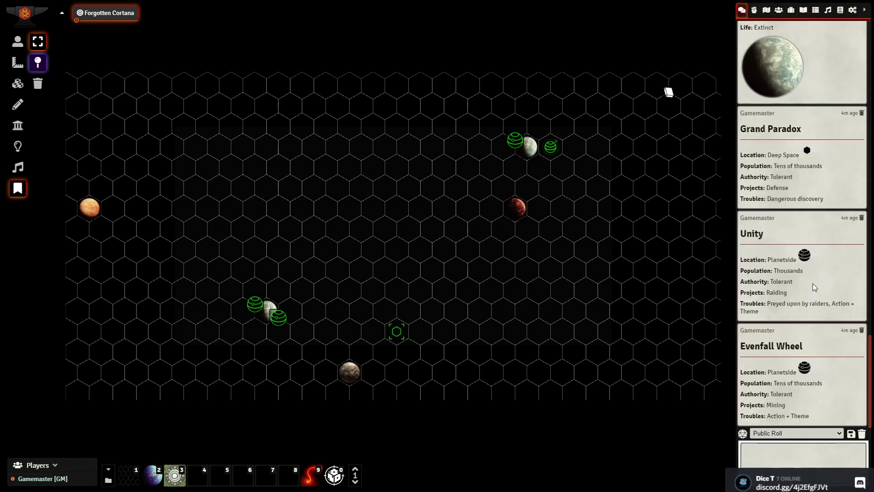
pyautogui.scroll(3, 817, 303)
pyautogui.scroll(-3, 833, 197)
pyautogui.scroll(6, 821, 225)
pyautogui.scroll(-6, 823, 226)
# - View the Desert World's journal entry from its map marker
pyautogui.doubleClick(91, 214)
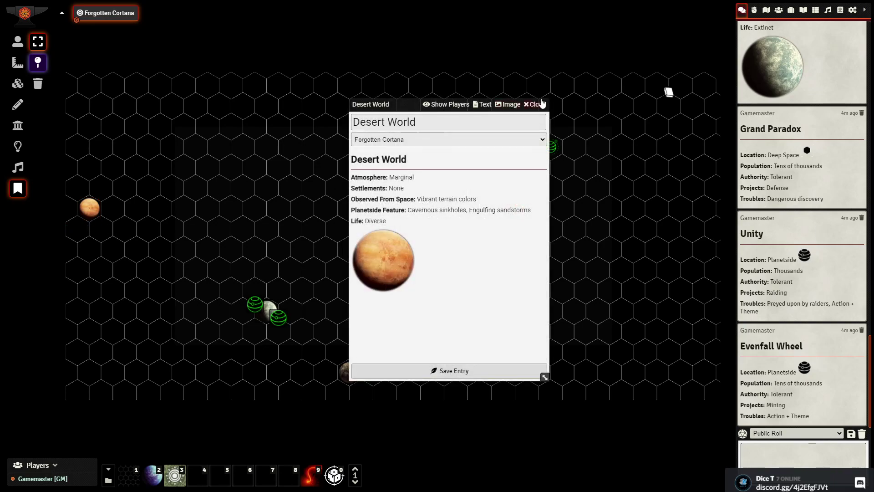
pyautogui.click(540, 104)
pyautogui.doubleClick(90, 208)
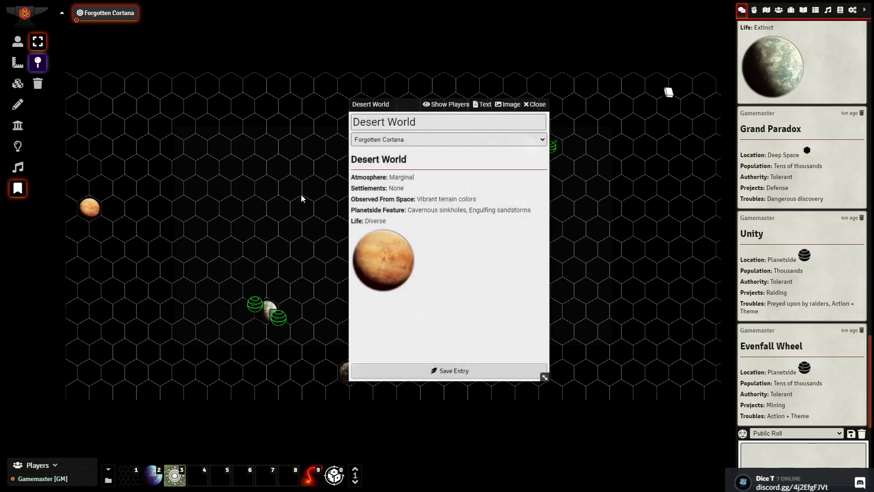
pyautogui.click(537, 105)
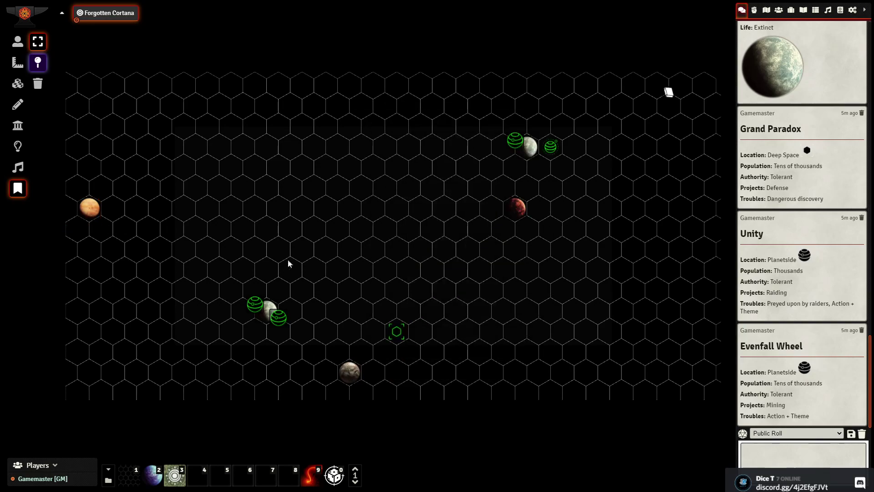
# - Reopen the Desert World entry and examine its Atmosphere, Settlements, Observed From Space and Life details
pyautogui.doubleClick(97, 216)
pyautogui.doubleClick(399, 177)
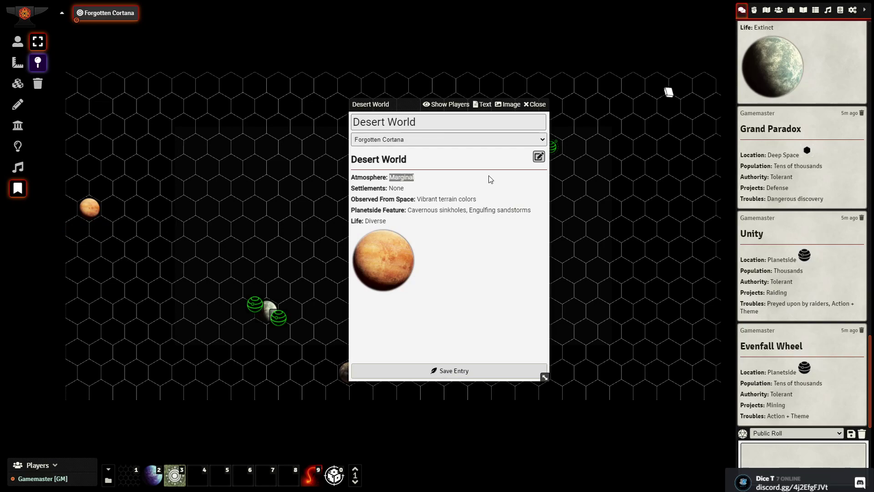
pyautogui.click(417, 183)
pyautogui.doubleClick(408, 180)
pyautogui.click(409, 180)
pyautogui.tripleClick(409, 180)
pyautogui.doubleClick(409, 180)
pyautogui.tripleClick(399, 178)
pyautogui.doubleClick(396, 188)
pyautogui.doubleClick(427, 199)
pyautogui.moveTo(444, 197); pyautogui.dragTo(473, 195)
pyautogui.click(428, 190)
pyautogui.doubleClick(404, 181)
pyautogui.doubleClick(375, 222)
pyautogui.click(413, 214)
# - Move the Desert World entry aside from the map's centre and compare its Atmosphere, Settlements and Observed From Space results
pyautogui.moveTo(408, 109); pyautogui.dragTo(535, 140)
pyautogui.doubleClick(528, 208)
pyautogui.doubleClick(522, 219)
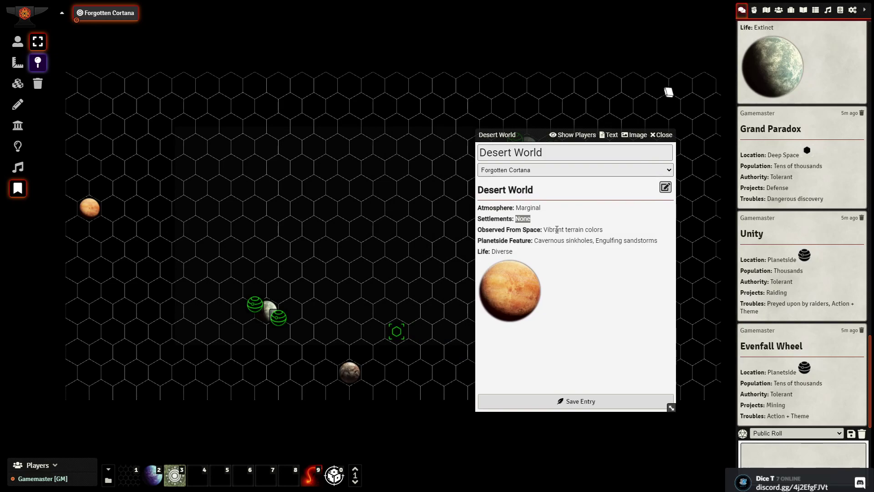
pyautogui.moveTo(556, 230); pyautogui.dragTo(604, 230)
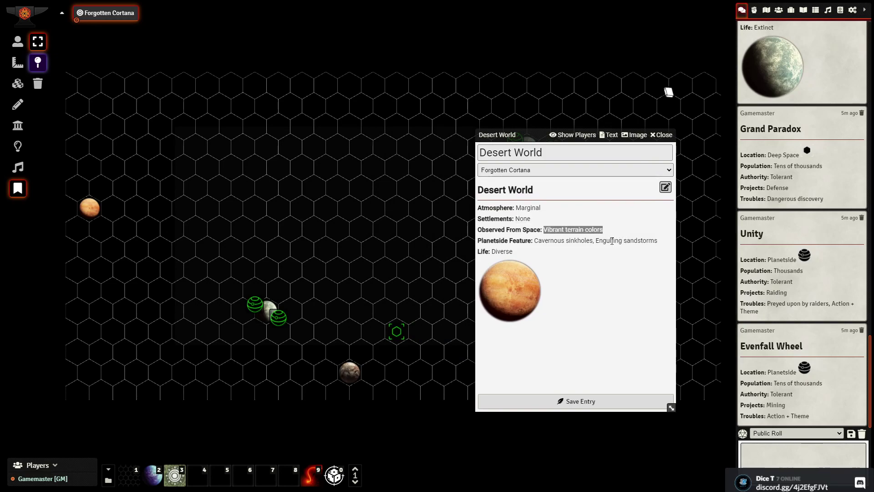
pyautogui.click(510, 242)
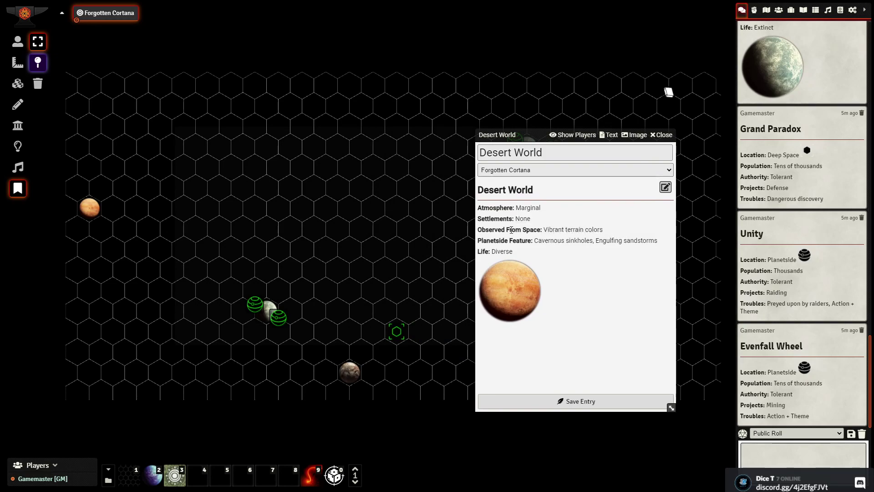
pyautogui.moveTo(543, 230); pyautogui.dragTo(603, 230)
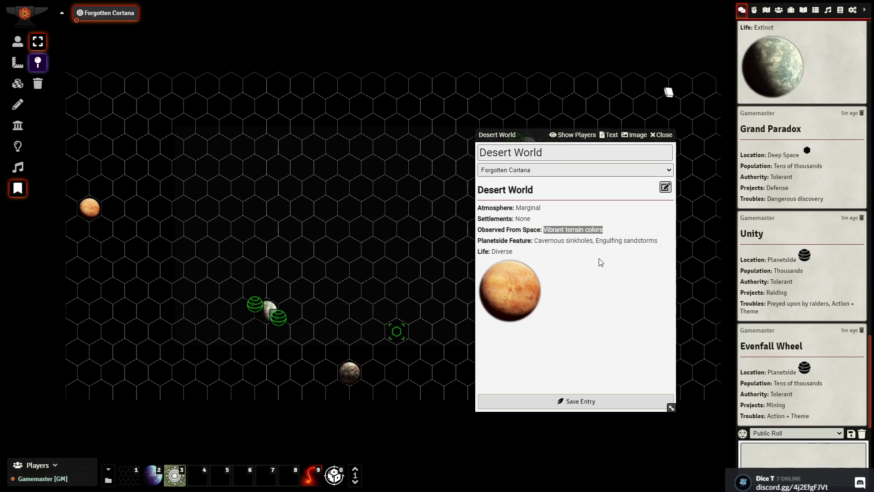
pyautogui.doubleClick(491, 219)
pyautogui.moveTo(491, 221); pyautogui.dragTo(518, 219)
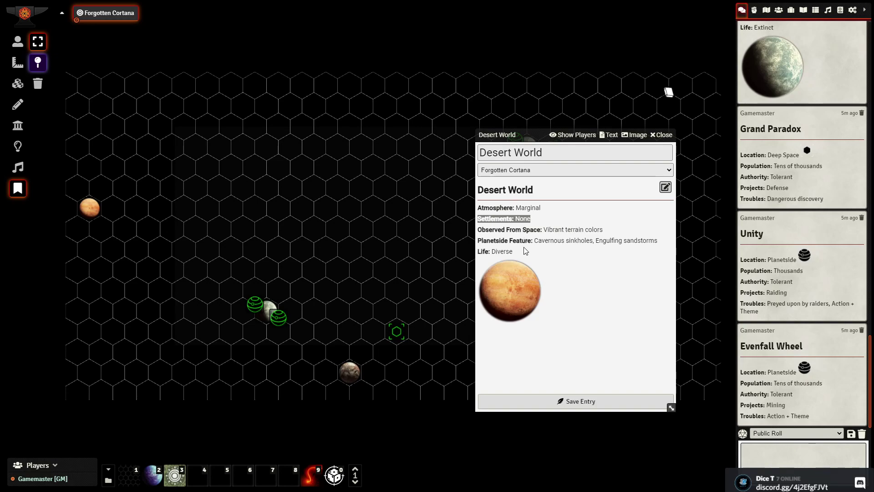
pyautogui.doubleClick(526, 208)
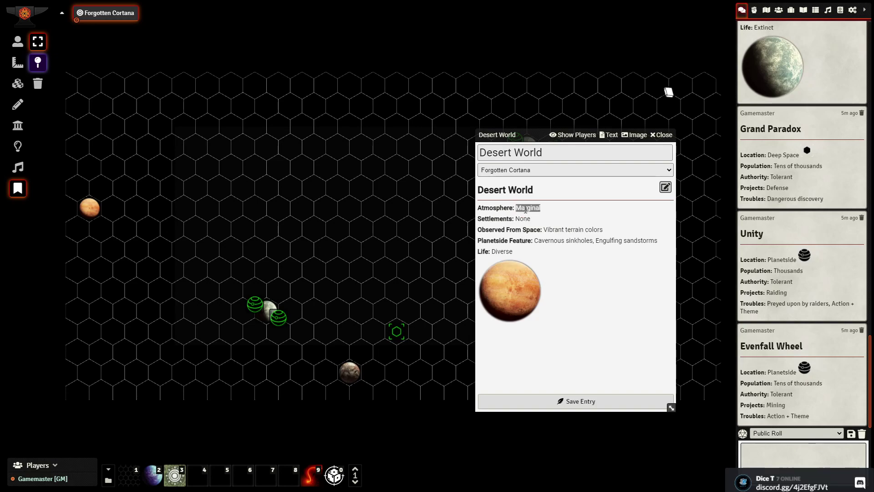
pyautogui.tripleClick(561, 229)
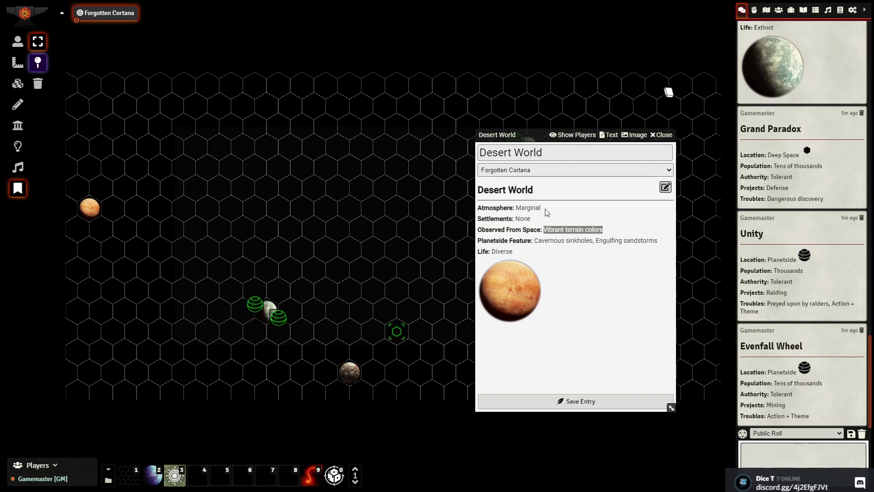
pyautogui.click(661, 135)
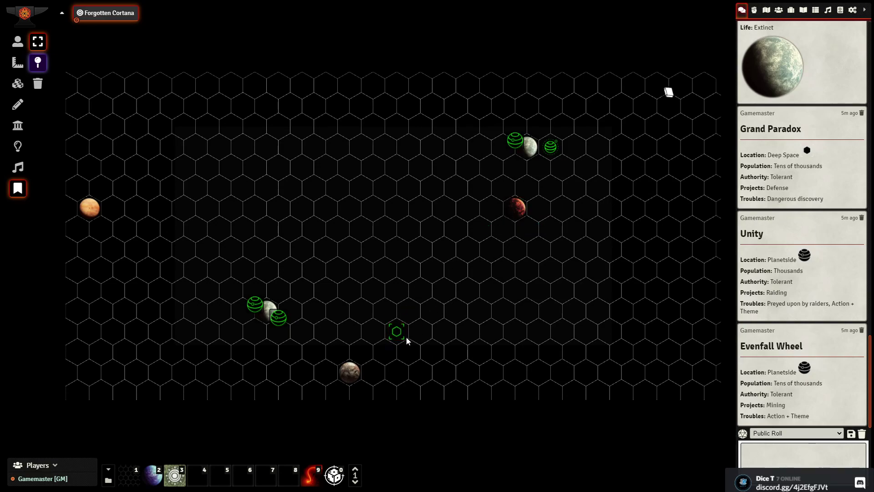
# - View the entry of the orbital settlement beside the northeastern Ice World, and check the options of the slot 9 macro
pyautogui.doubleClick(551, 147)
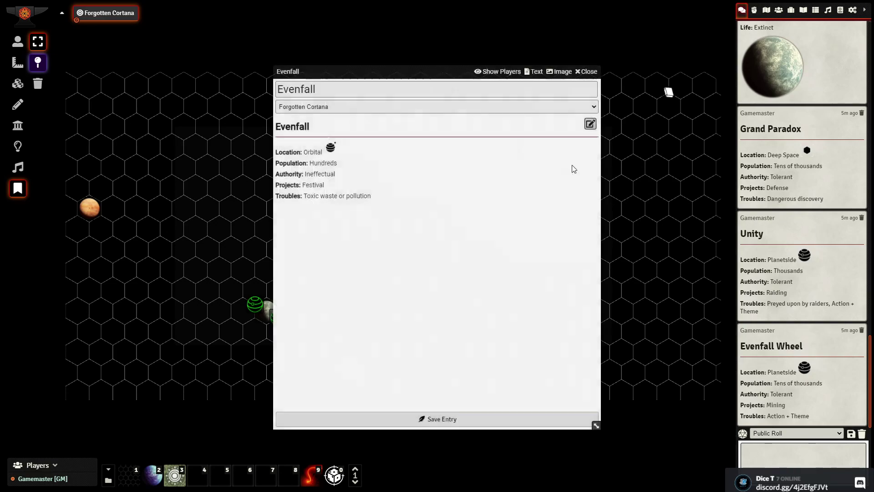
pyautogui.click(586, 72)
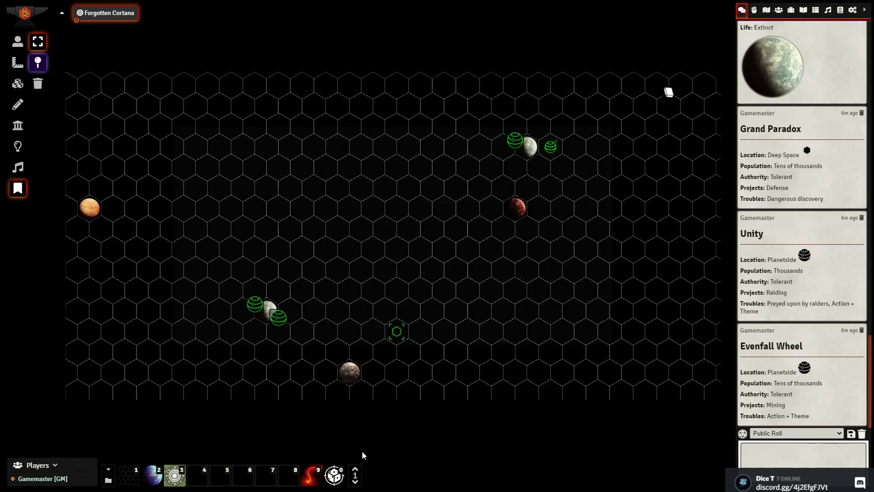
pyautogui.rightClick(311, 478)
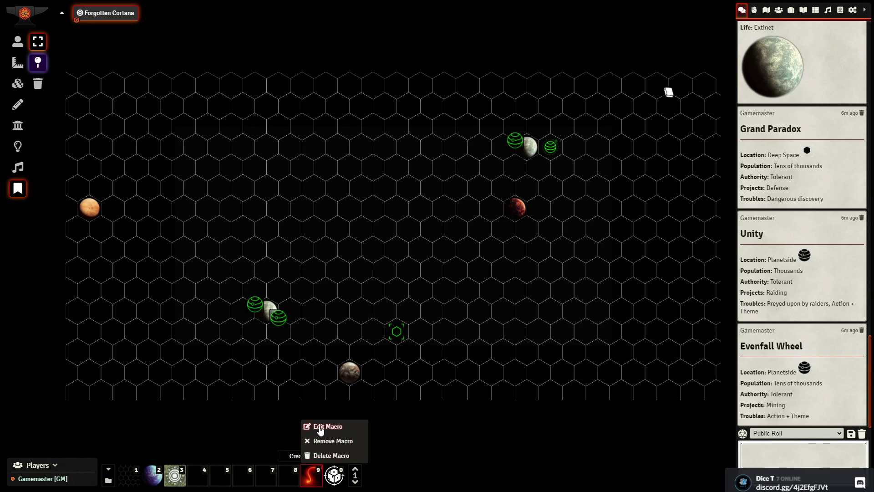
pyautogui.click(316, 477)
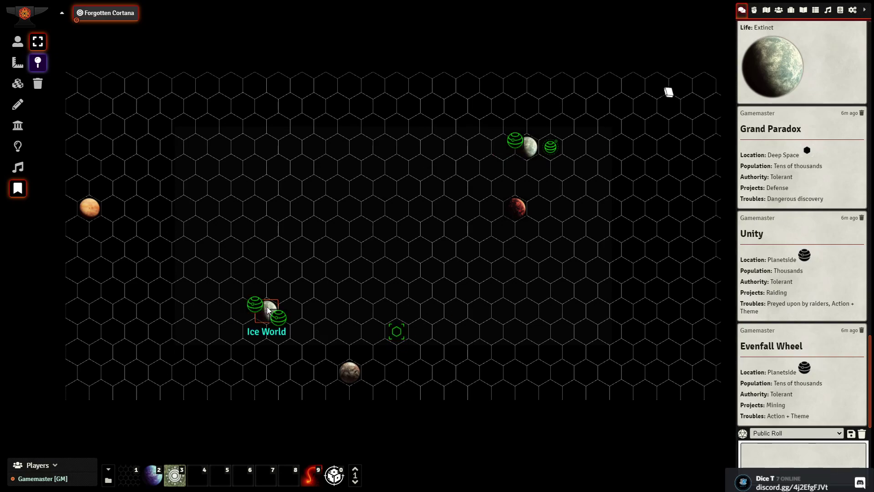
# - Review the journal entry of the northeastern Ice World
pyautogui.doubleClick(531, 152)
pyautogui.moveTo(365, 191); pyautogui.dragTo(278, 145)
pyautogui.click(586, 72)
# - Examine the Grave World's journal entry and its planet image from the map marker
pyautogui.doubleClick(342, 376)
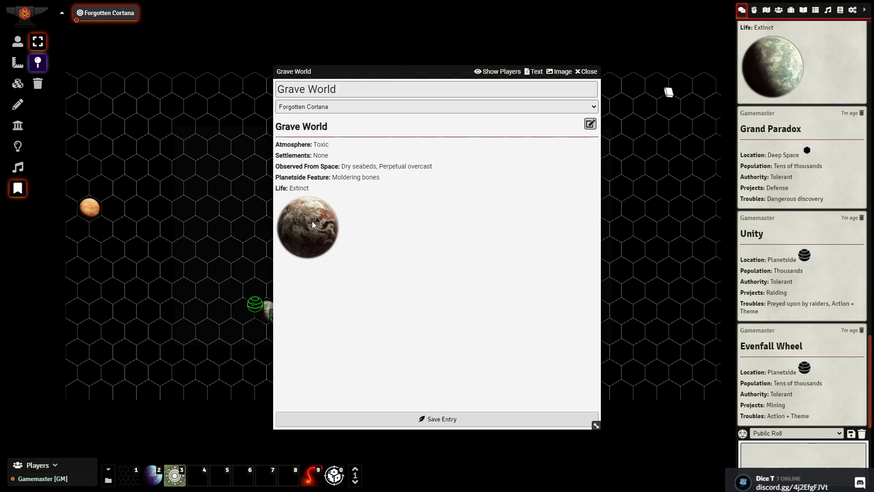
pyautogui.click(587, 72)
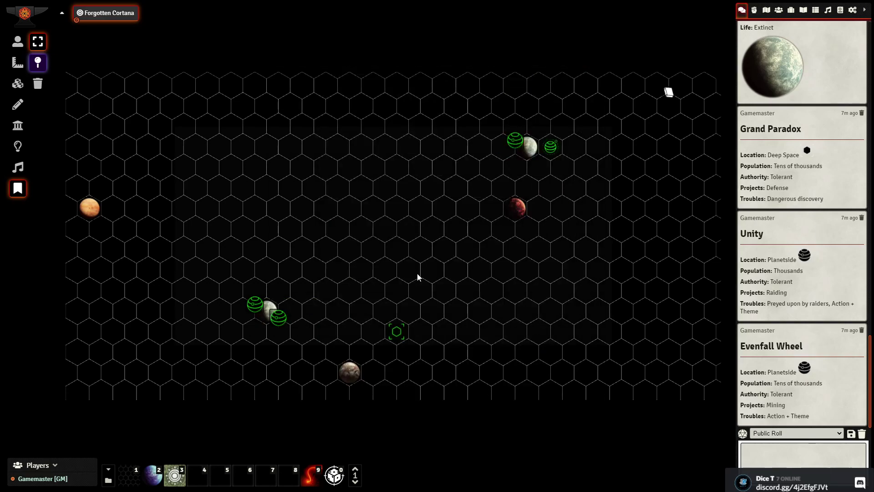
pyautogui.doubleClick(347, 373)
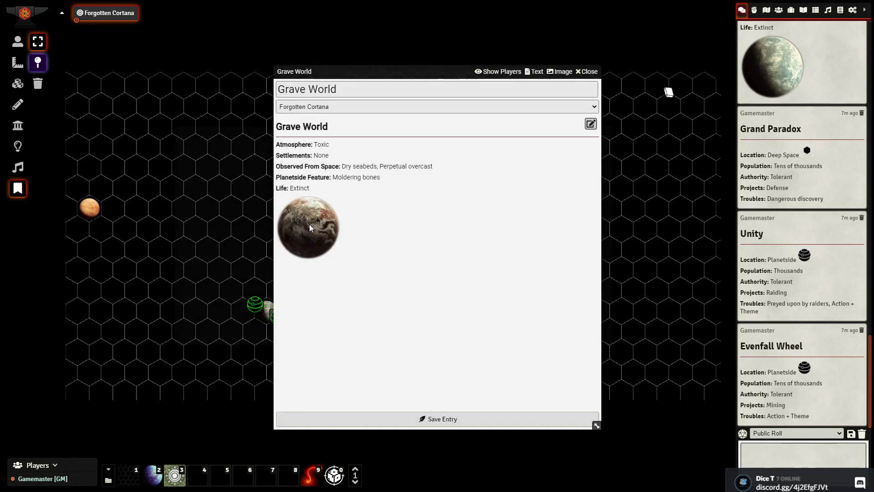
pyautogui.click(588, 72)
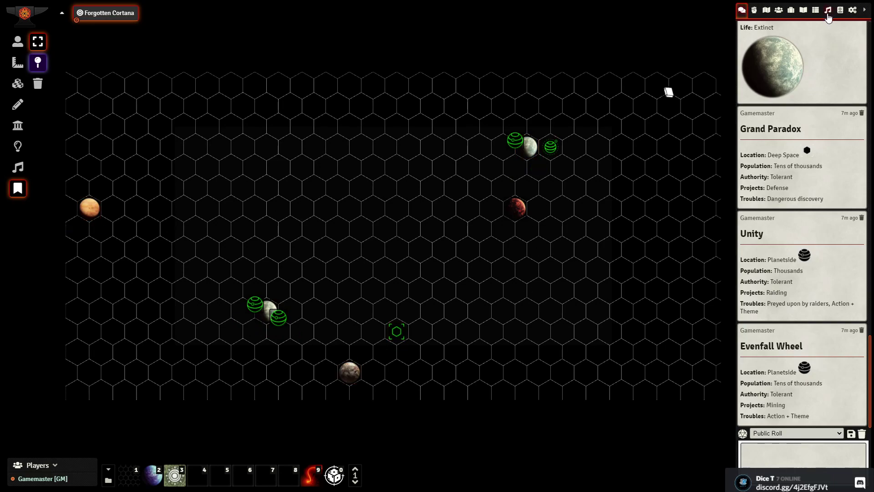
# - Collapse the Forgotten Cortana journal folder and examine the Planetary Class roll table among the Starforged Oracles planet tables
pyautogui.click(803, 9)
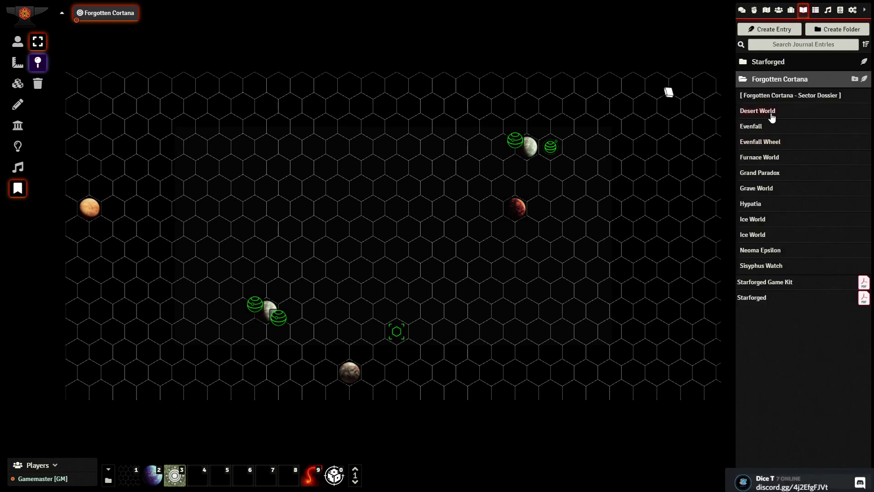
pyautogui.click(774, 81)
pyautogui.click(815, 9)
pyautogui.click(783, 61)
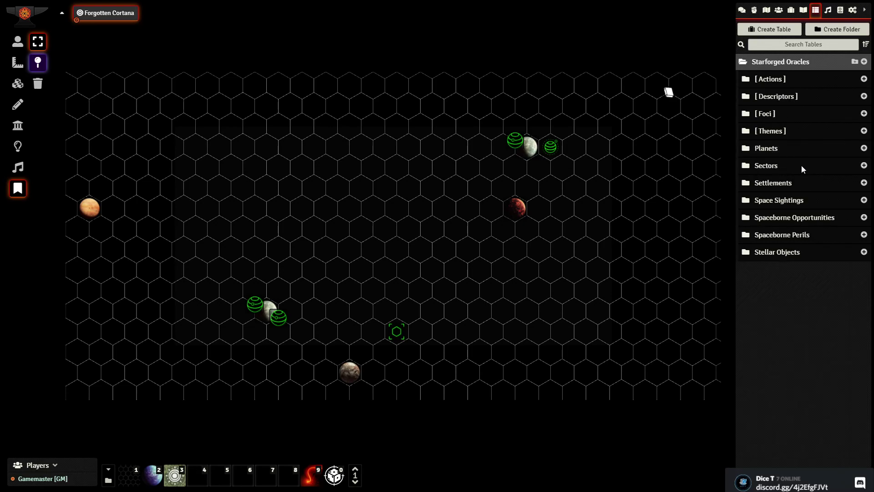
pyautogui.click(766, 147)
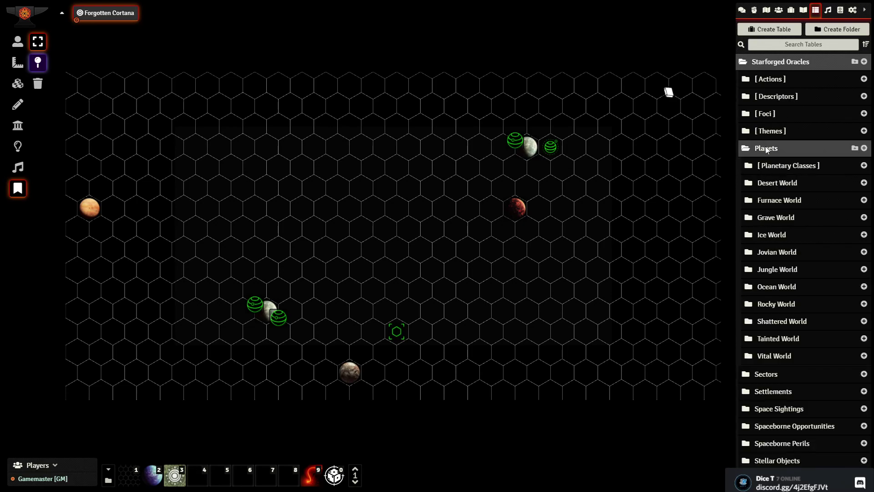
pyautogui.click(798, 165)
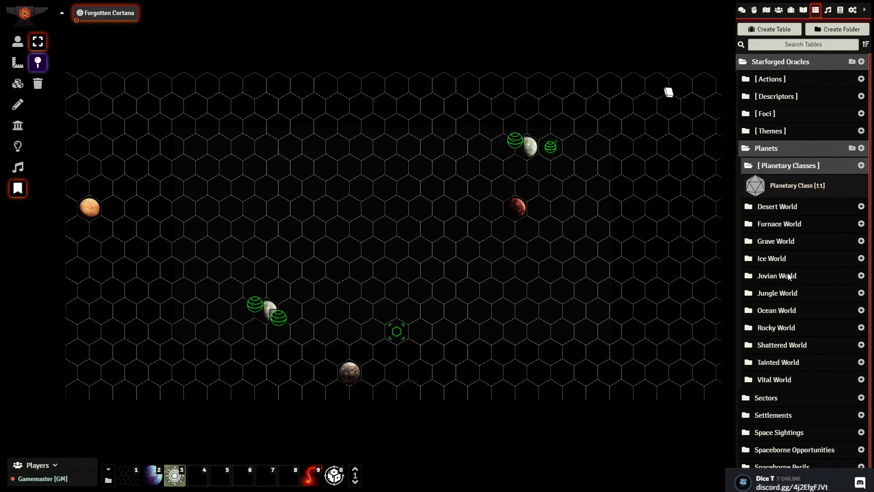
pyautogui.click(789, 188)
pyautogui.moveTo(414, 200); pyautogui.dragTo(313, 220)
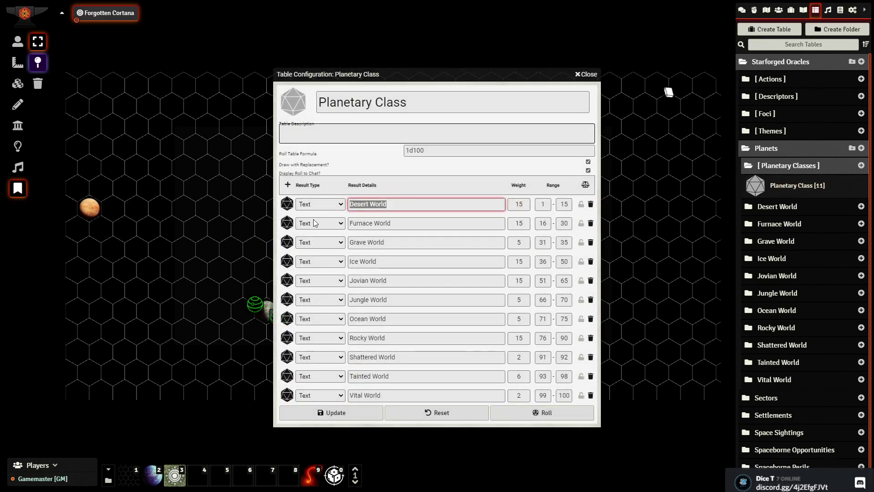
pyautogui.click(372, 204)
pyautogui.click(588, 74)
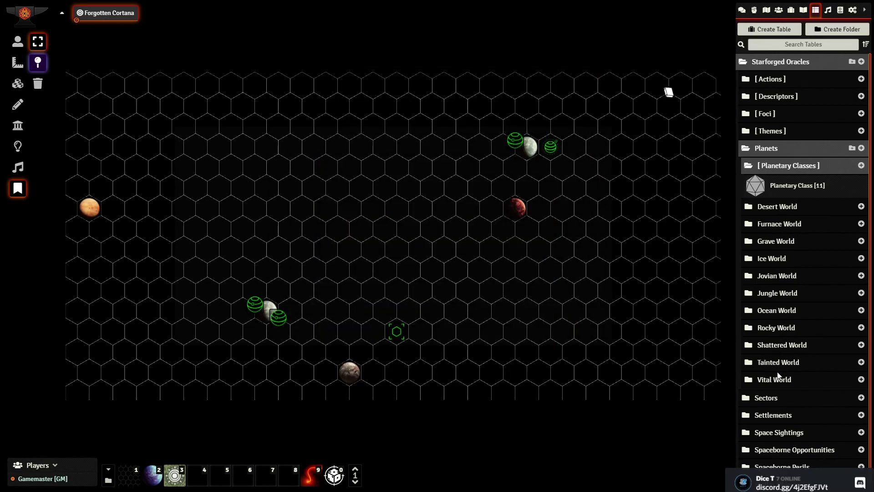
# - List the Desert World oracle tables and check the sectorSize value in the [ Generate a Planet ] macro
pyautogui.click(777, 206)
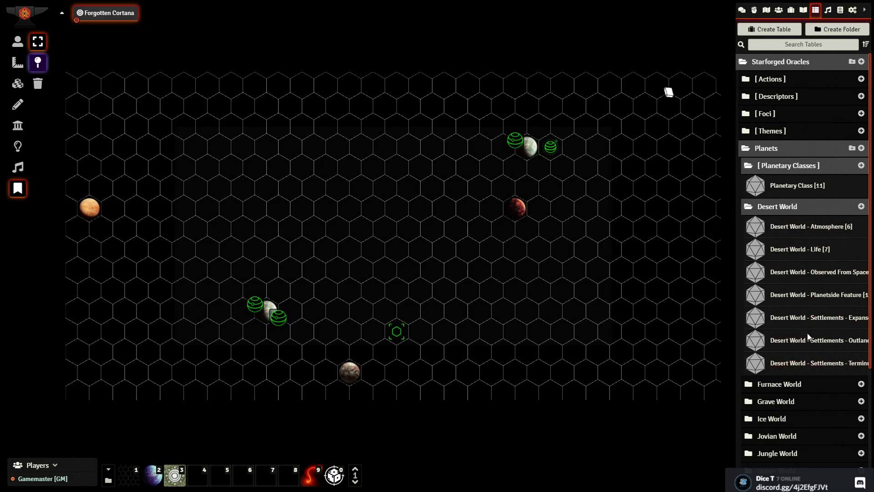
pyautogui.rightClick(156, 474)
pyautogui.click(165, 430)
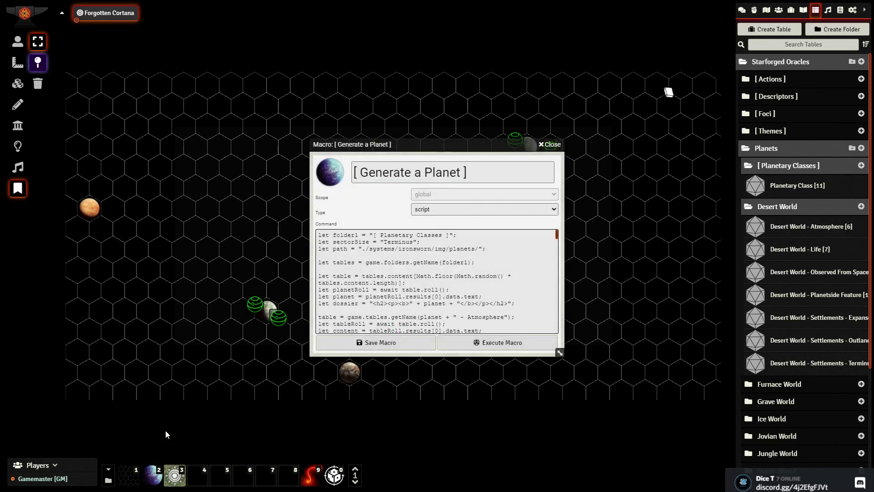
pyautogui.doubleClick(389, 241)
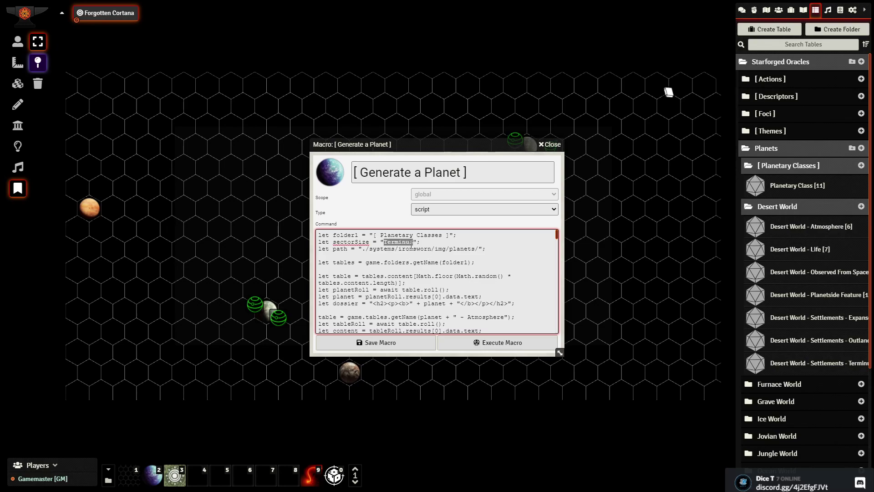
pyautogui.click(551, 144)
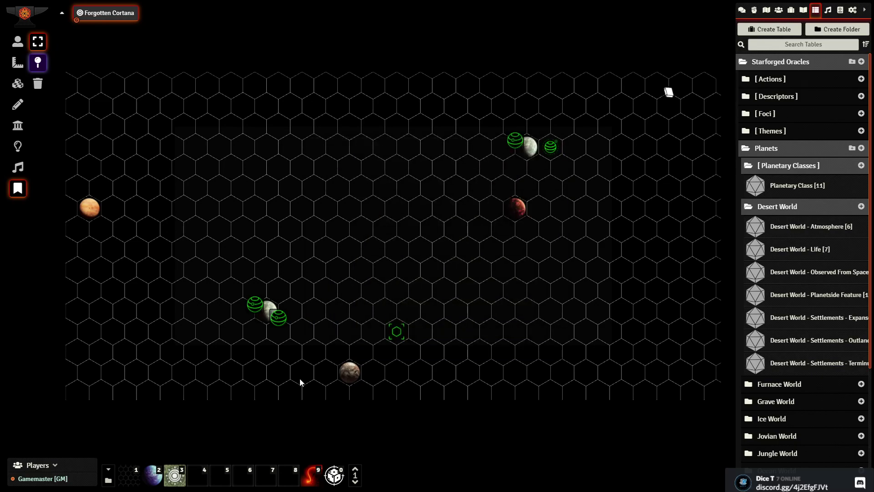
# - Check the sectorSize value in the [ Generate Settlement ] macro and collapse the Desert World and [ Planetary Classes ] table folders
pyautogui.rightClick(176, 477)
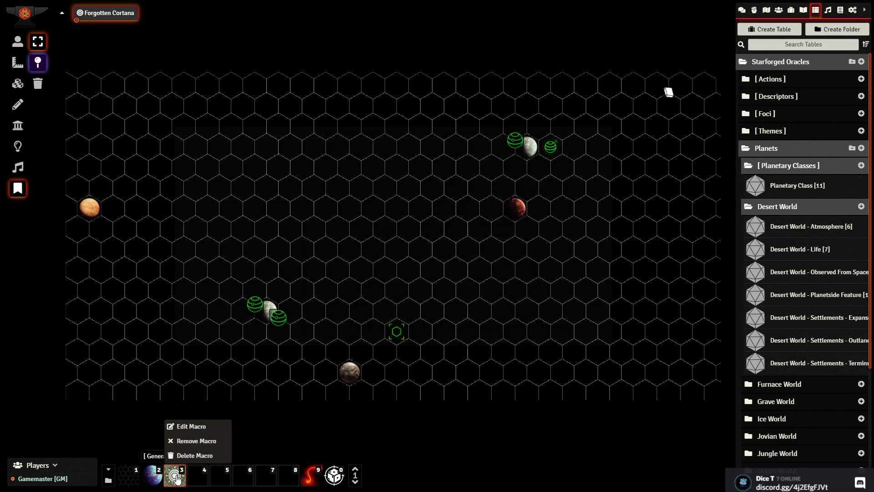
pyautogui.click(185, 425)
pyautogui.doubleClick(405, 235)
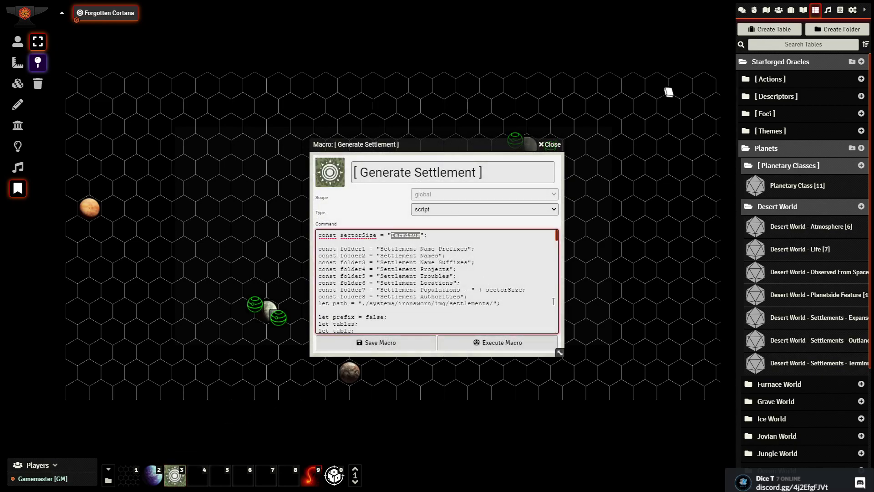
pyautogui.click(552, 145)
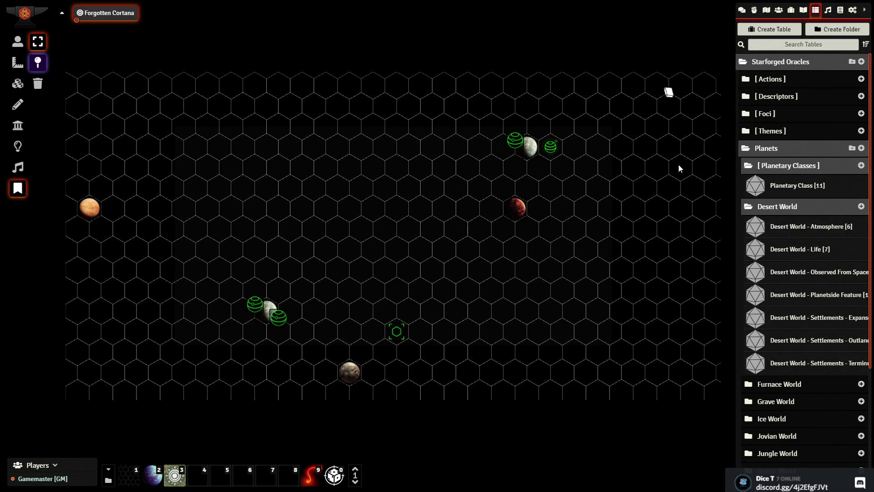
pyautogui.click(790, 203)
pyautogui.click(798, 167)
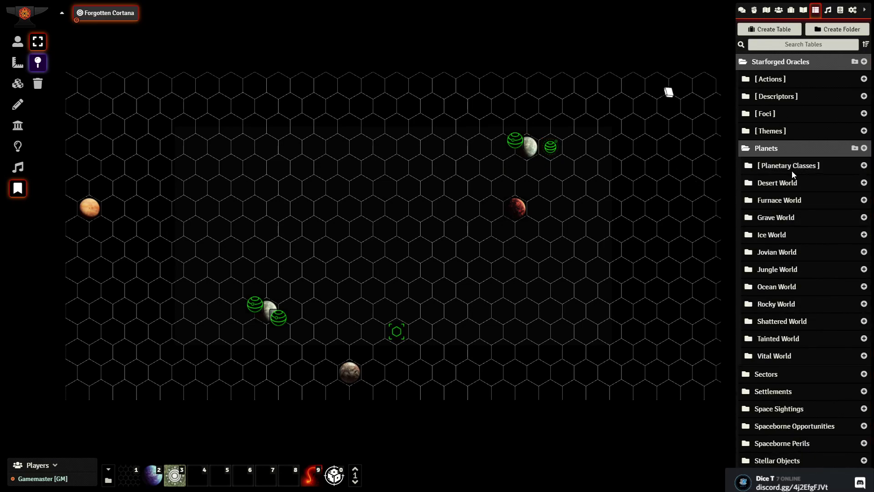
# - Open the sector dossier from its map note and review the Furnace World entry through its link
pyautogui.moveTo(598, 118); pyautogui.dragTo(428, 264)
pyautogui.doubleClick(669, 92)
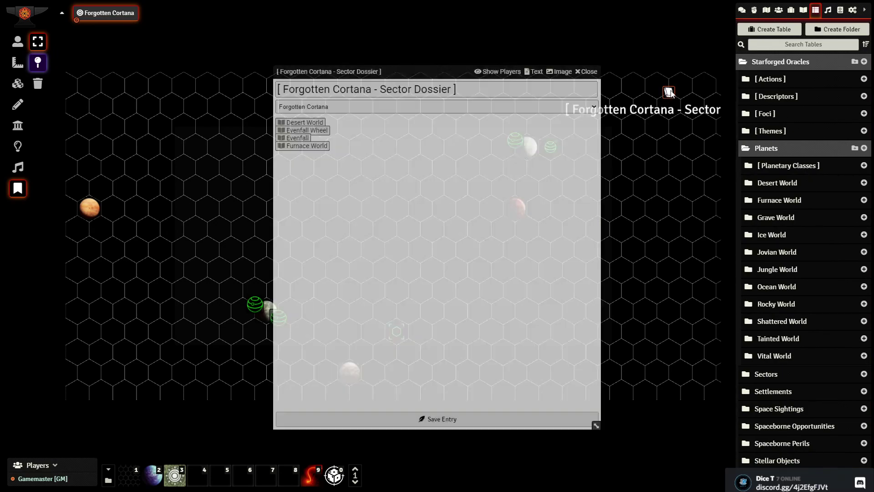
pyautogui.click(290, 145)
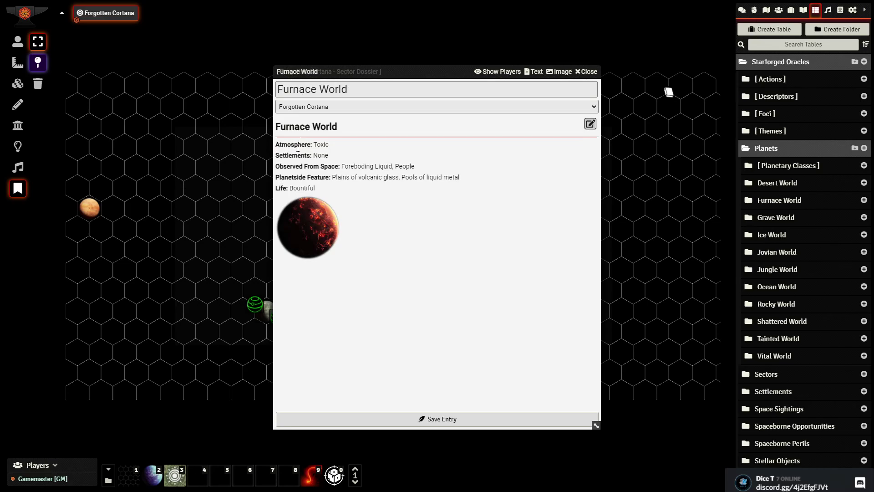
pyautogui.click(589, 72)
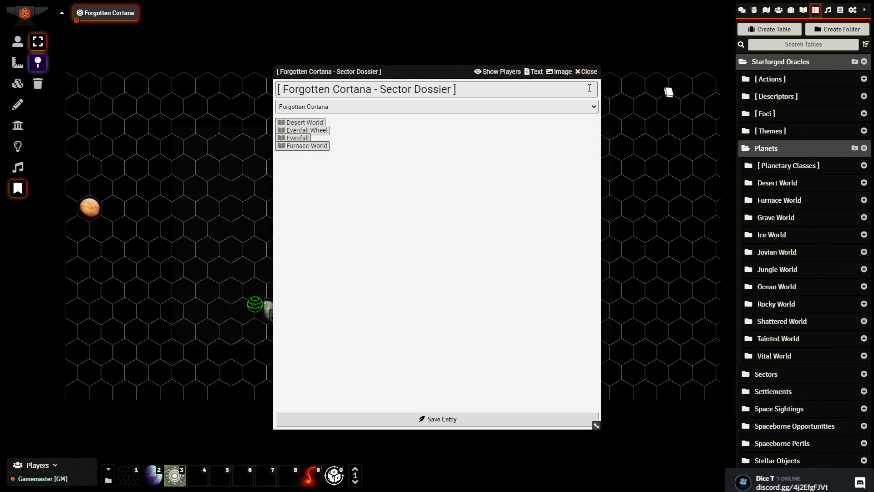
pyautogui.click(587, 72)
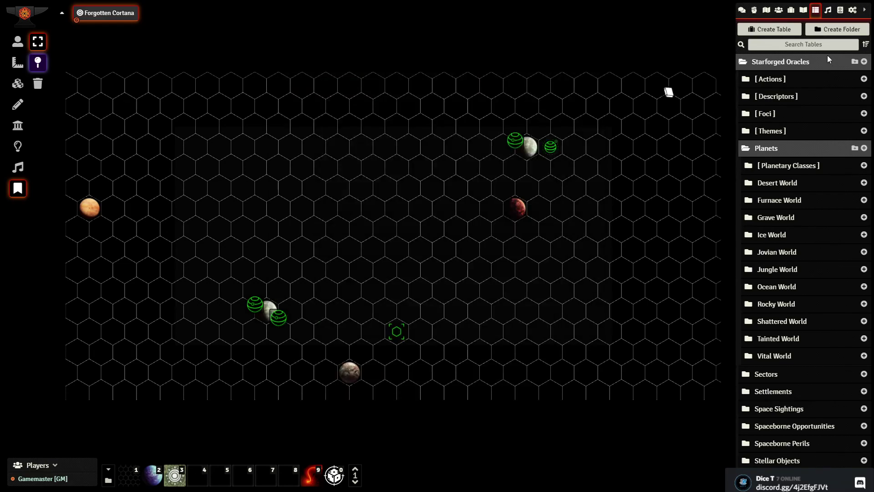
# - Collapse the sidebar to give the sector map more room
pyautogui.click(864, 10)
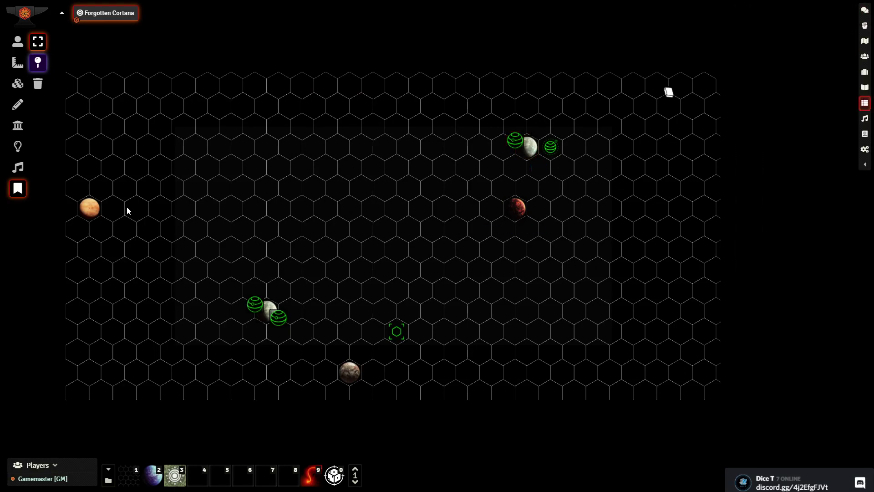
pyautogui.moveTo(471, 91); pyautogui.dragTo(612, 276)
pyautogui.moveTo(691, 79); pyautogui.dragTo(419, 279)
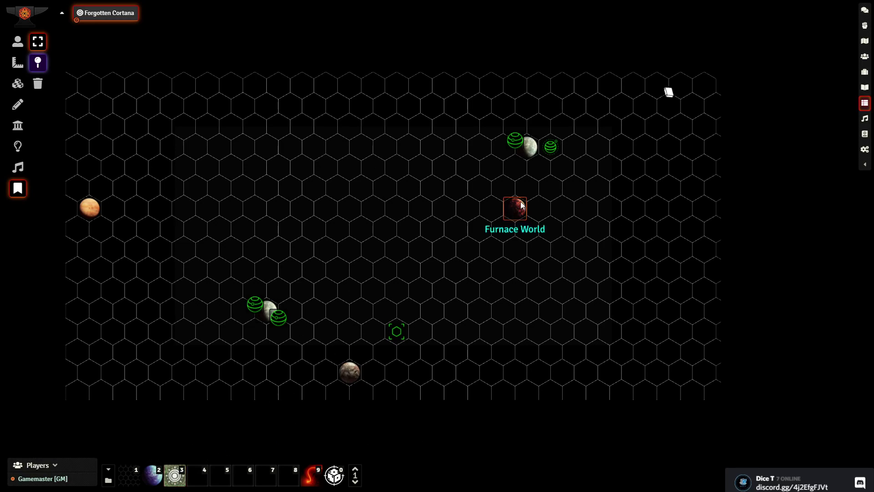
# - Draw a wall line as a passage between the two Ice Worlds and shift its southwestern end clear of the planet
pyautogui.click(18, 104)
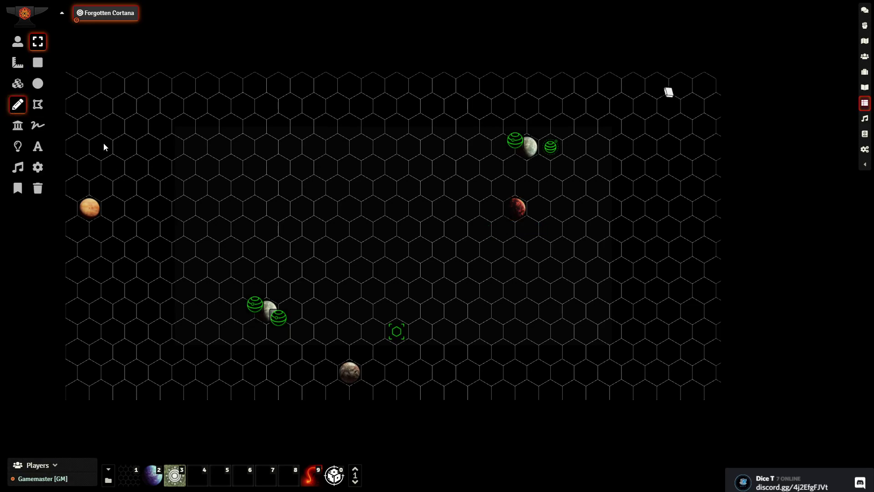
pyautogui.click(17, 126)
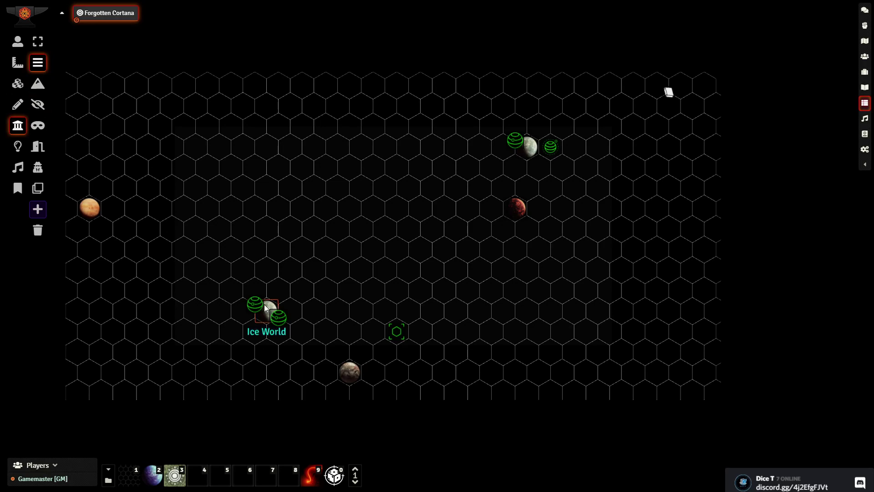
pyautogui.moveTo(271, 302); pyautogui.dragTo(528, 151)
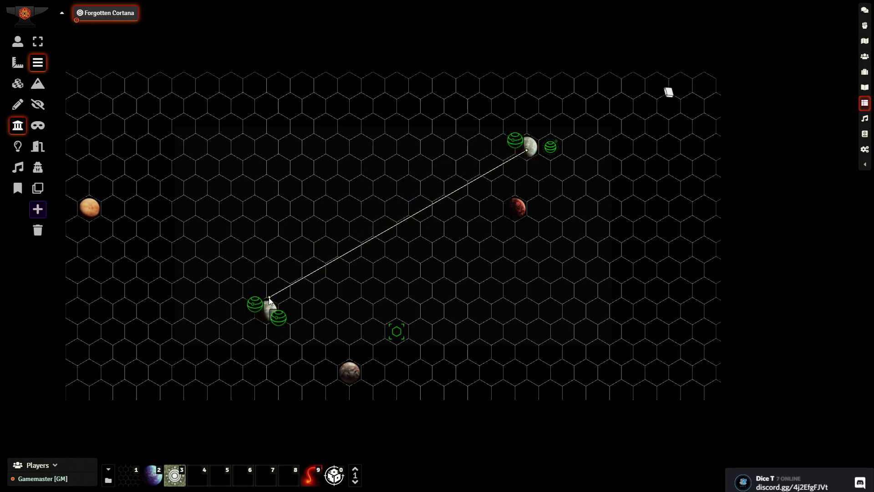
pyautogui.moveTo(273, 308); pyautogui.dragTo(281, 304)
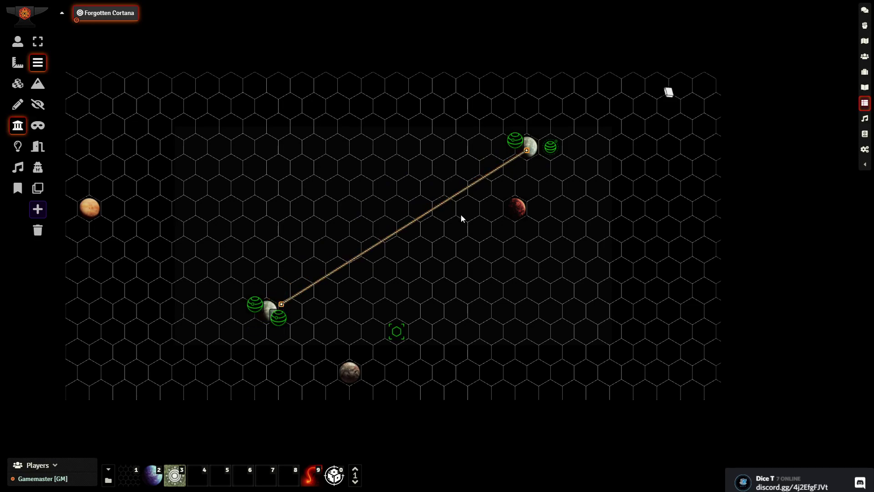
# - Move the passage line's northeastern end off the Ice World to just below the Evenfall Wheel settlement
pyautogui.moveTo(527, 149); pyautogui.dragTo(516, 130)
pyautogui.click(37, 44)
pyautogui.moveTo(485, 85); pyautogui.dragTo(399, 134)
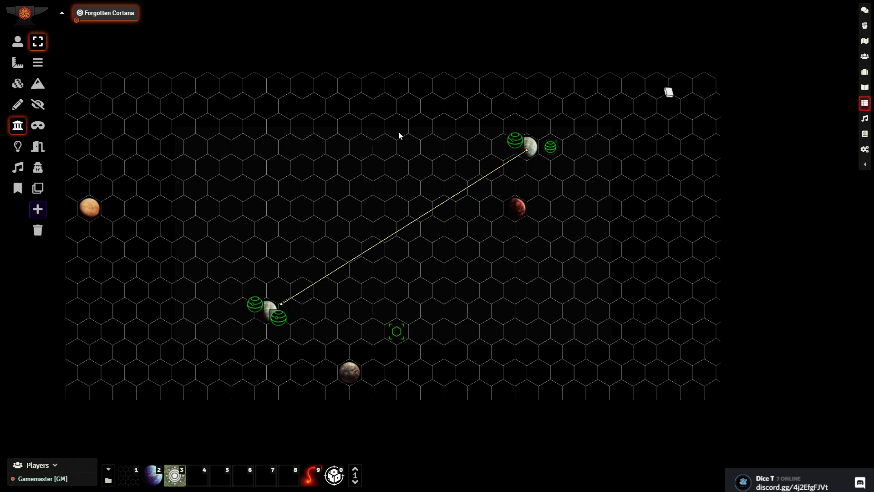
pyautogui.click(525, 152)
pyautogui.moveTo(517, 157); pyautogui.dragTo(513, 154)
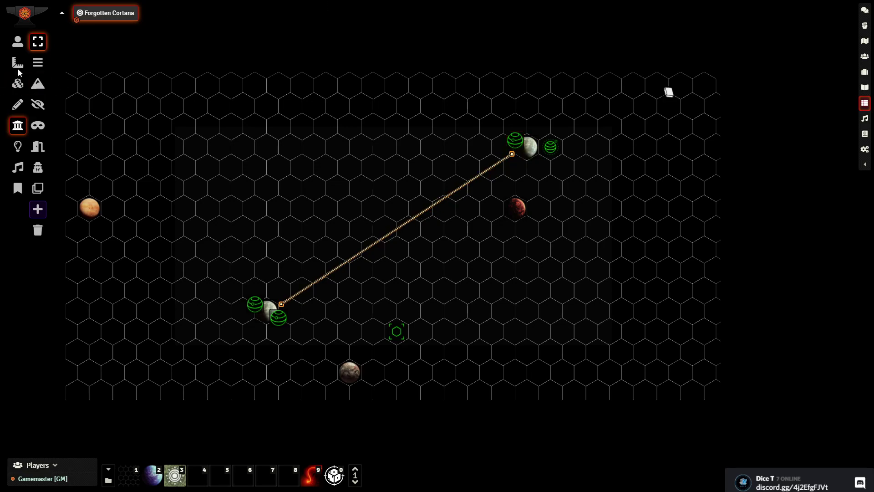
# - Draw wall lines from the northeastern Ice World to the map's northern edge and from the southwestern Ice World towards the map's southwestern corner
pyautogui.click(39, 65)
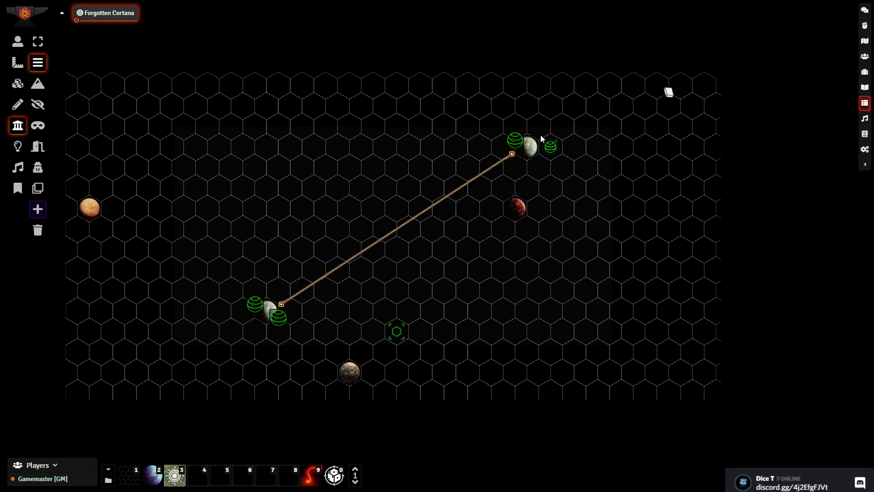
pyautogui.moveTo(526, 129); pyautogui.dragTo(553, 75)
pyautogui.moveTo(258, 325)
pyautogui.mouseDown()
pyautogui.moveTo(253, 368)
pyautogui.moveTo(234, 408)
pyautogui.moveTo(219, 395)
pyautogui.moveTo(124, 392)
pyautogui.mouseUp()
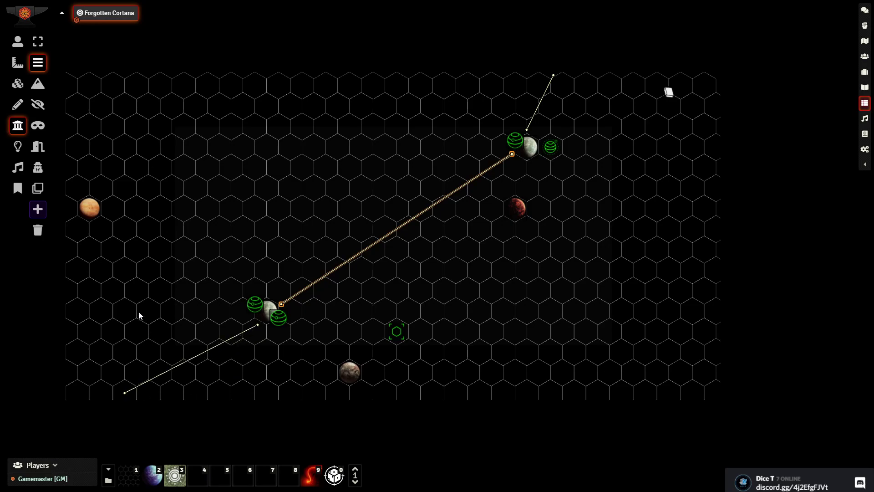
# - Compare the sector map with the passage lines hidden and shown by switching between the token, drawing and wall layers
pyautogui.click(18, 46)
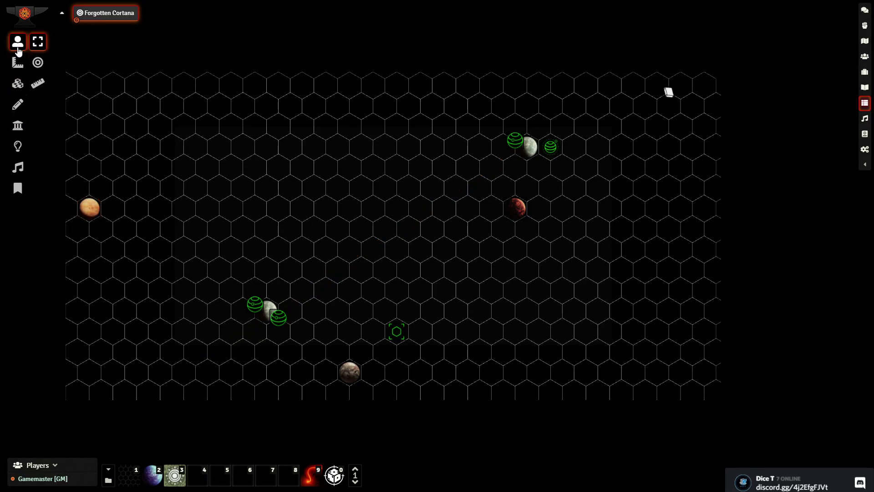
pyautogui.click(18, 111)
pyautogui.click(18, 125)
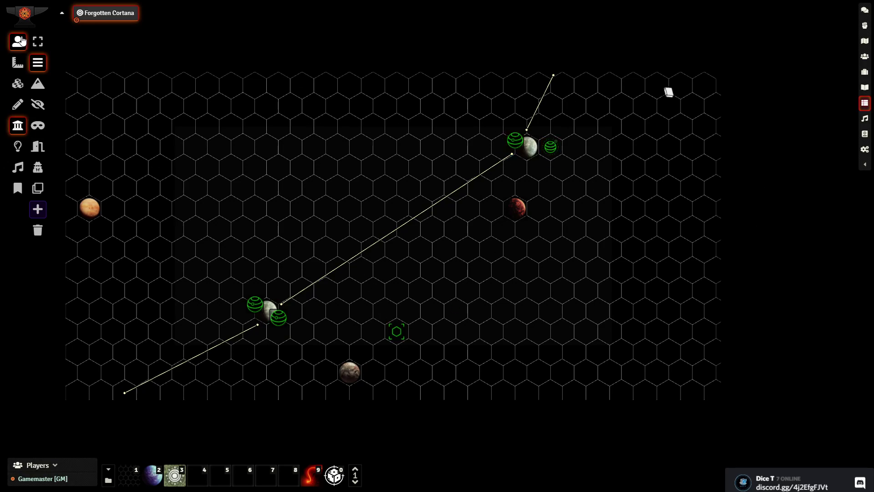
pyautogui.click(18, 42)
pyautogui.click(18, 104)
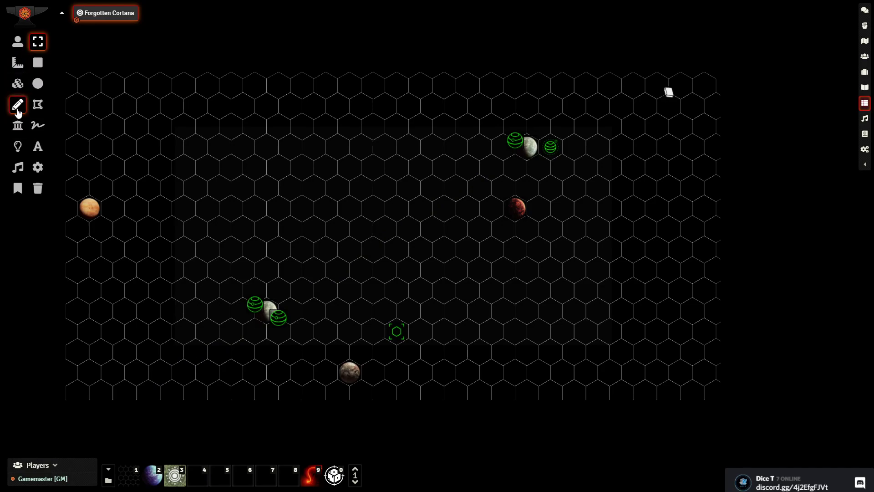
pyautogui.click(17, 128)
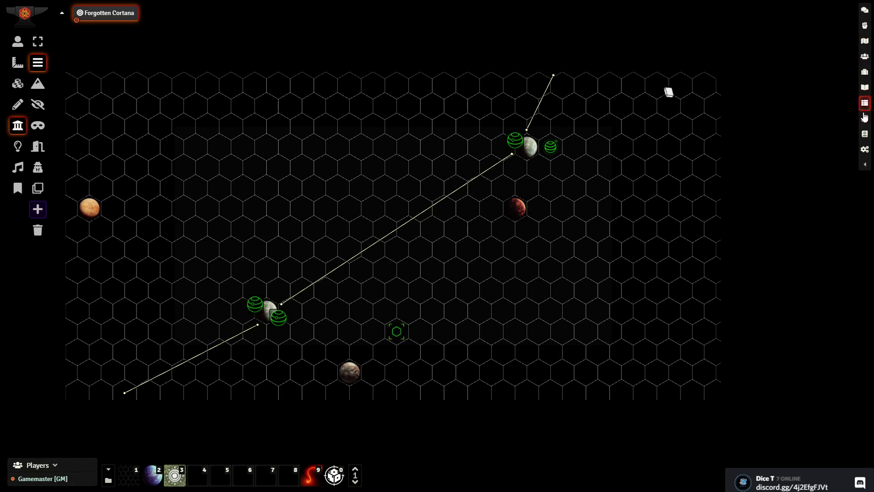
# - Check the scene and journal directories and review the Evenfall orbital settlement's entry
pyautogui.click(865, 41)
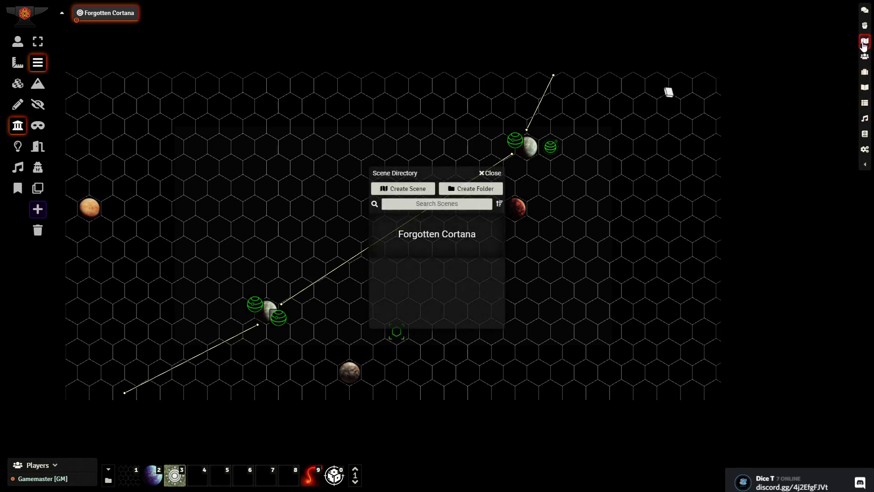
pyautogui.click(490, 173)
pyautogui.doubleClick(556, 146)
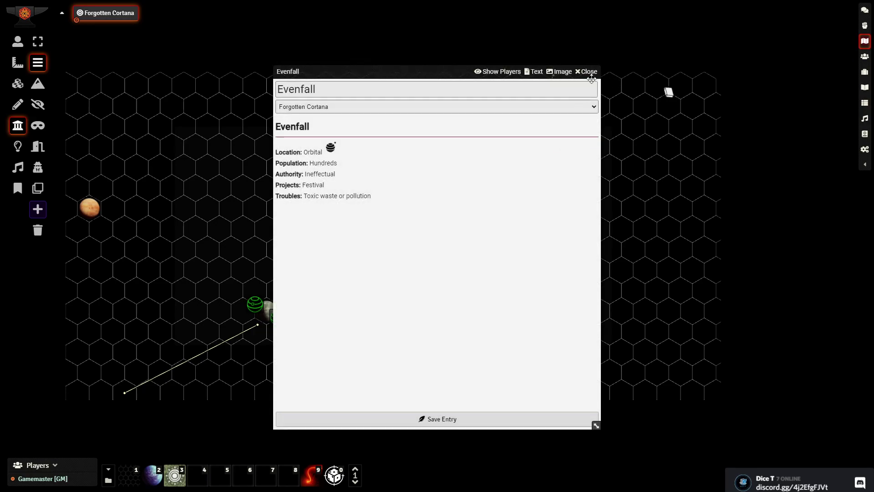
pyautogui.click(586, 71)
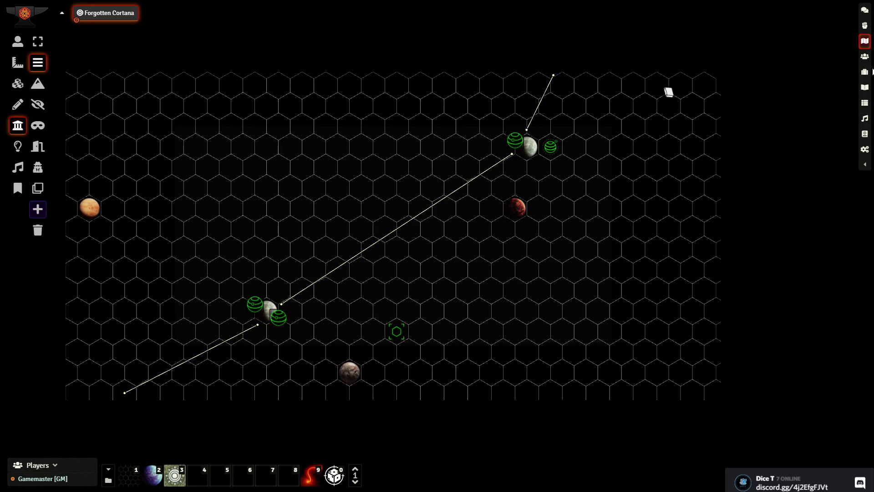
pyautogui.click(864, 87)
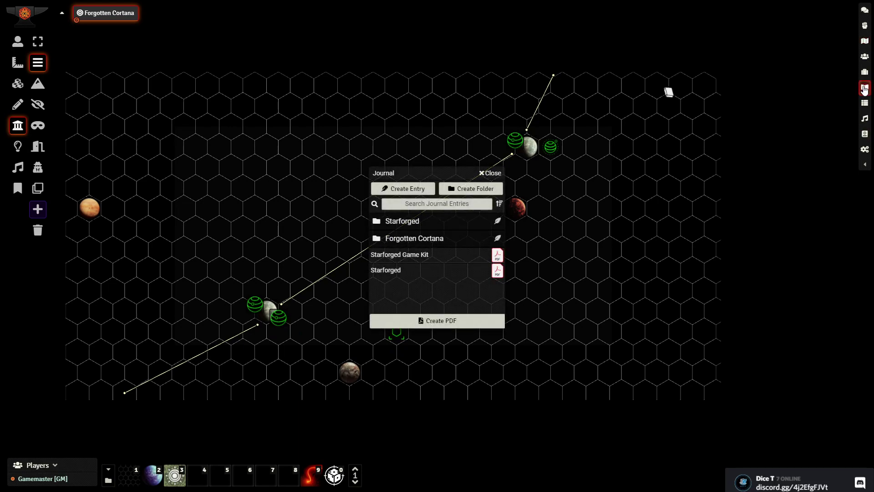
pyautogui.click(490, 173)
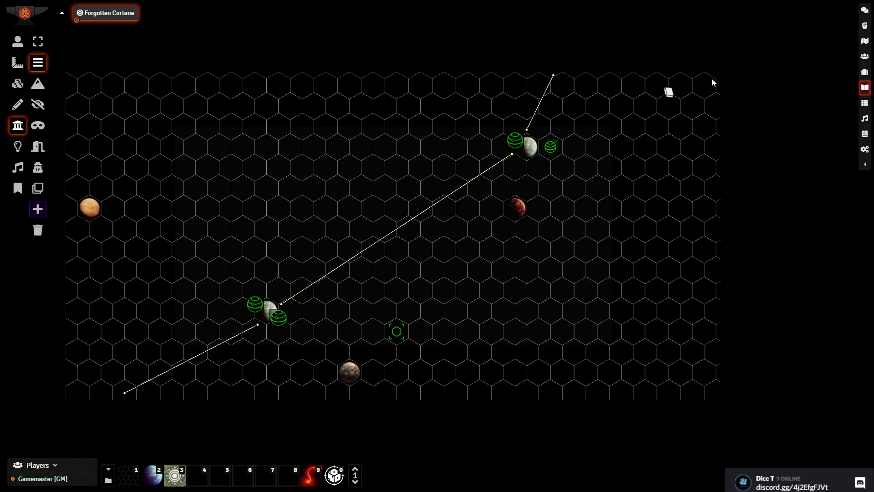
# - Draw a wall line from the map's northeastern corner to the area southeast of the Furnace World, and reveal all map note labels
pyautogui.moveTo(711, 79)
pyautogui.mouseDown()
pyautogui.moveTo(129, 410)
pyautogui.moveTo(288, 351)
pyautogui.moveTo(615, 260)
pyautogui.mouseUp()
pyautogui.click(609, 253)
pyautogui.press('alt')
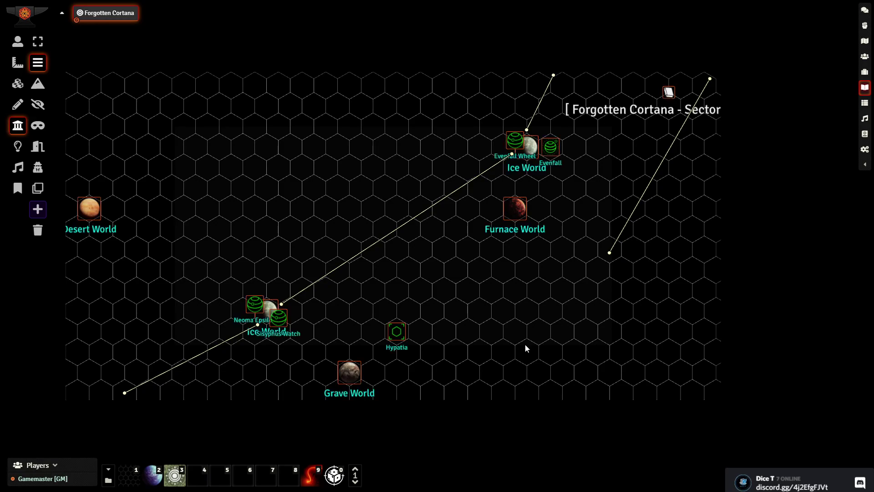